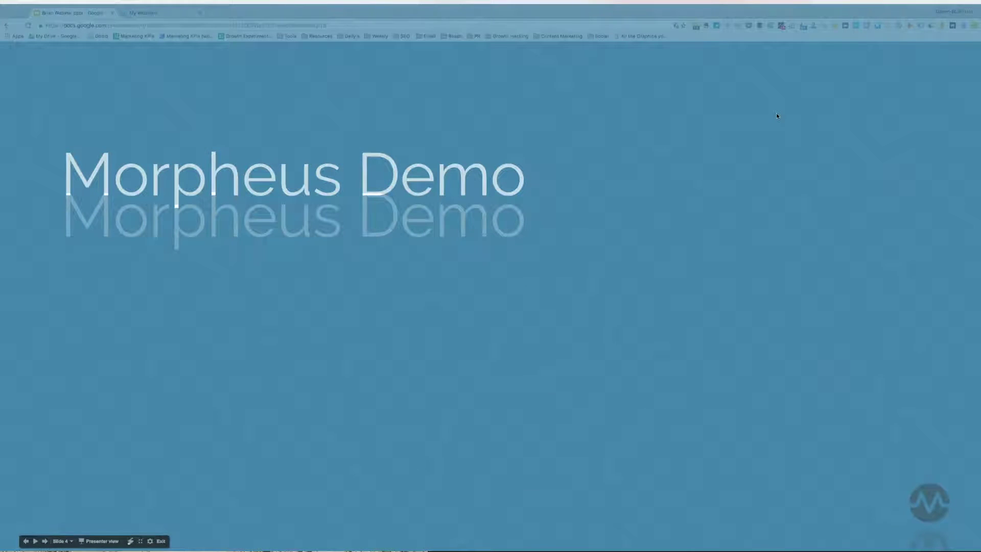
- Exit the Morpheus Demo slideshow so the live Morpheus dashboard can be shown
{"action": "key", "text": "Escape"}
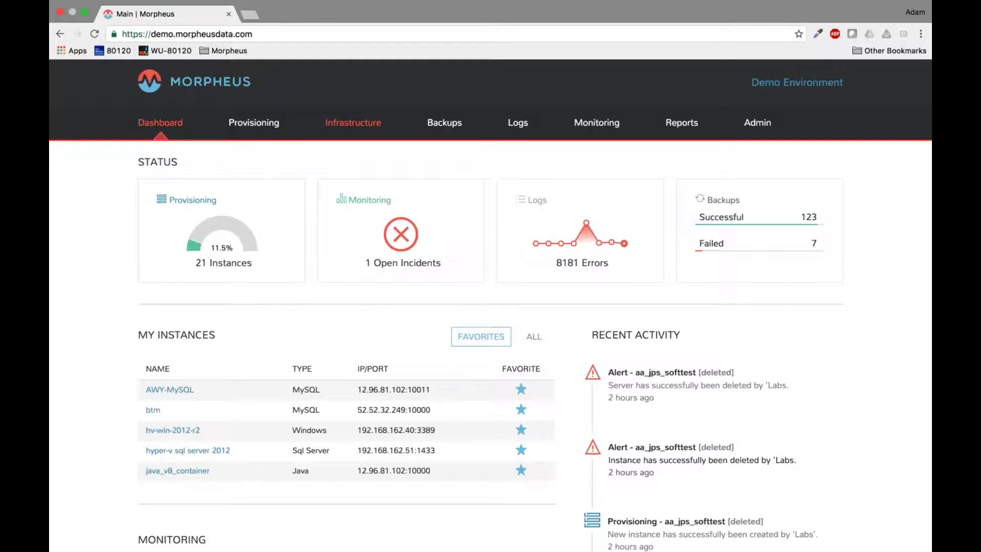
- Open the Spud_Web Production Tomcat instance from the Spud Marketing Production app under Provisioning > Apps
{"action": "left_click", "coordinate": [266, 122]}
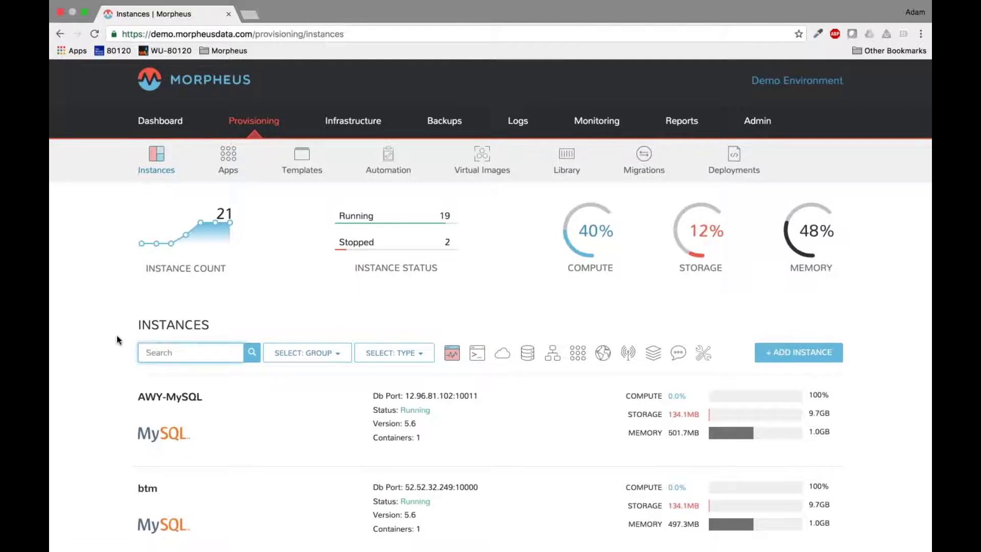
{"action": "scroll", "coordinate": [119, 340], "scroll_direction": "down", "scroll_amount": 3}
{"action": "scroll", "coordinate": [120, 339], "scroll_direction": "up", "scroll_amount": 3}
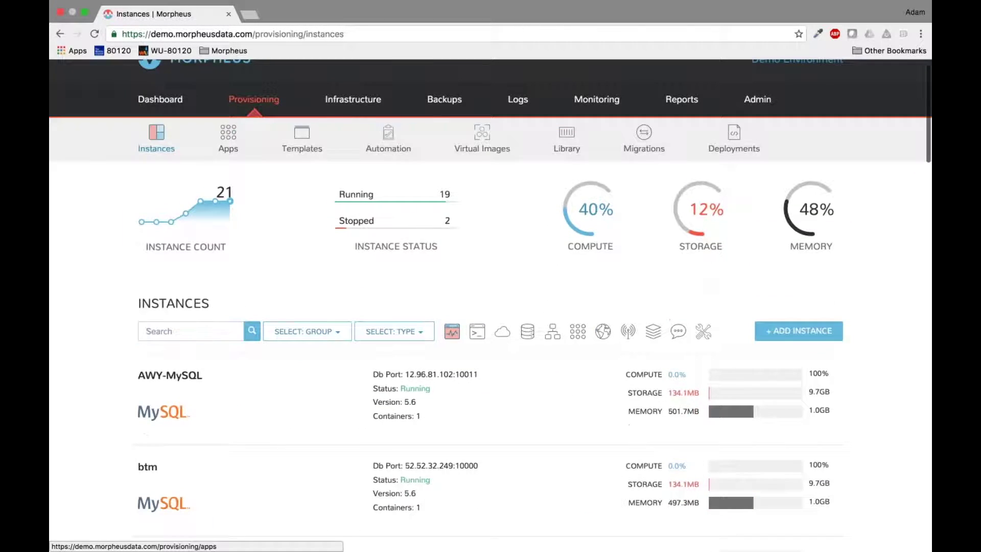
{"action": "left_click", "coordinate": [228, 141]}
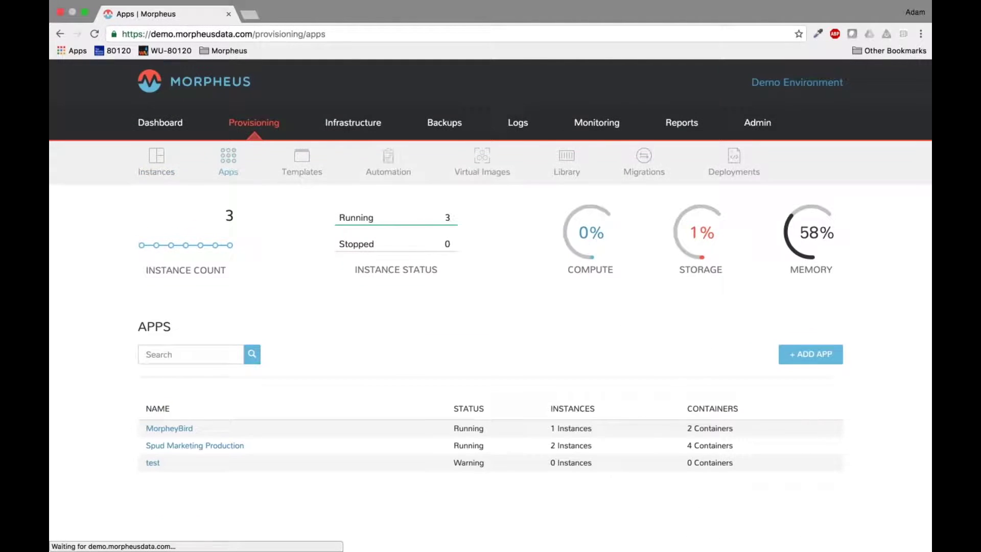
{"action": "left_click", "coordinate": [194, 445]}
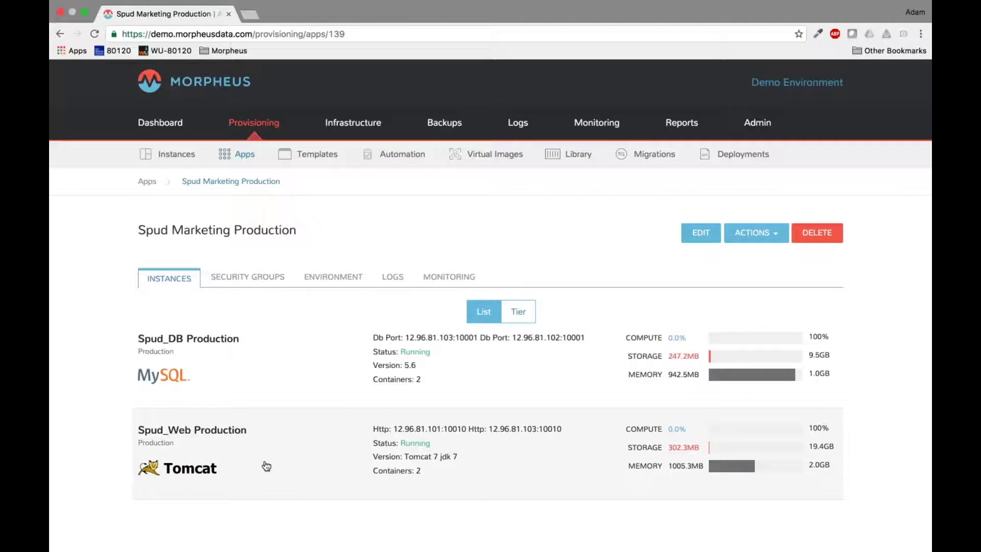
{"action": "left_click", "coordinate": [298, 432]}
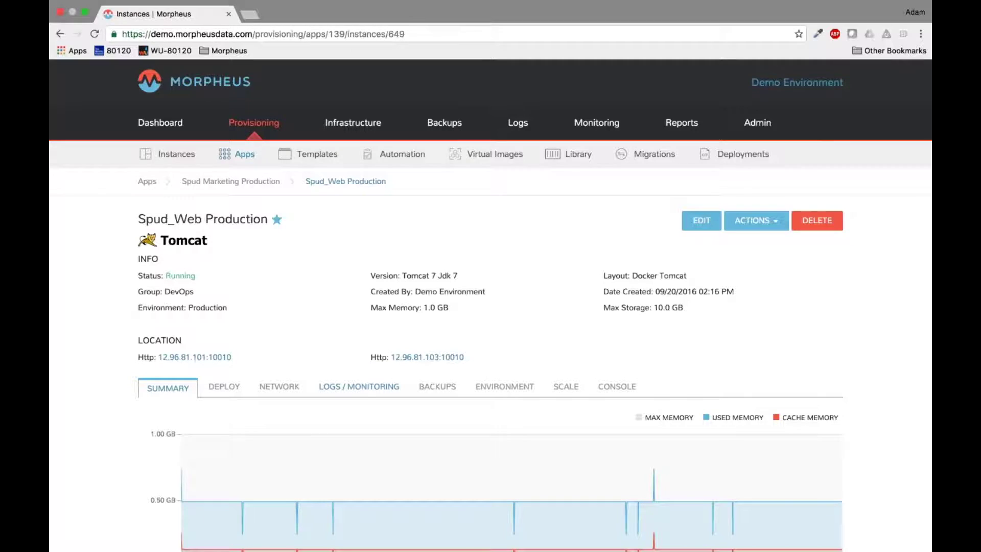
- Review Spud_Web Production's environment variables and imported MySQL variables, then return to its memory chart
{"action": "left_click", "coordinate": [505, 386]}
{"action": "scroll", "coordinate": [861, 383], "scroll_direction": "down", "scroll_amount": 6}
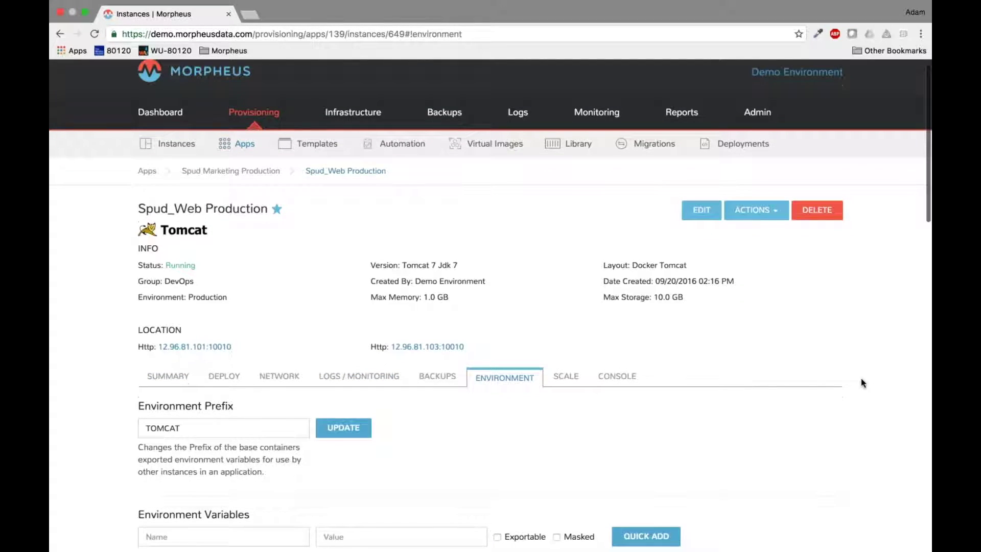
{"action": "scroll", "coordinate": [861, 383], "scroll_direction": "down", "scroll_amount": 2}
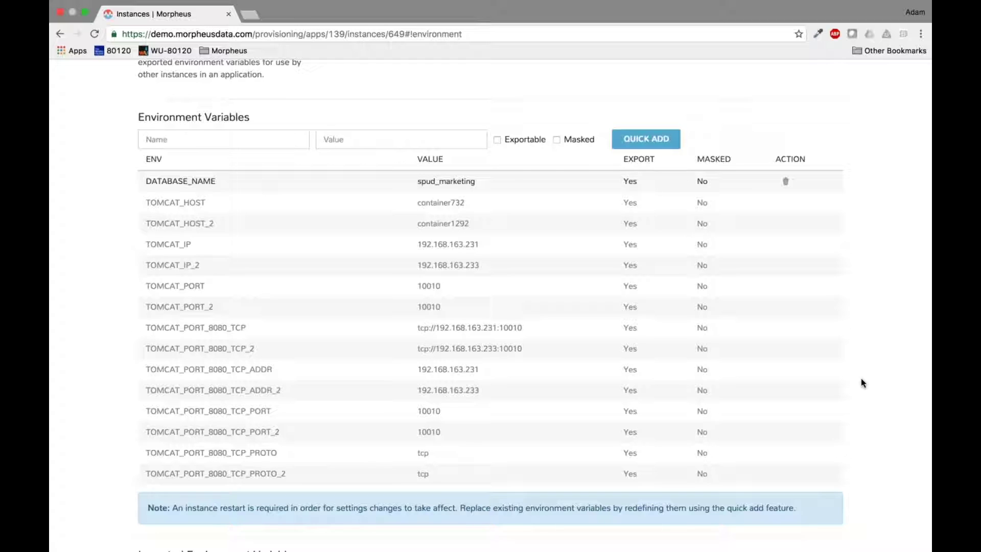
{"action": "scroll", "coordinate": [863, 383], "scroll_direction": "down", "scroll_amount": 1}
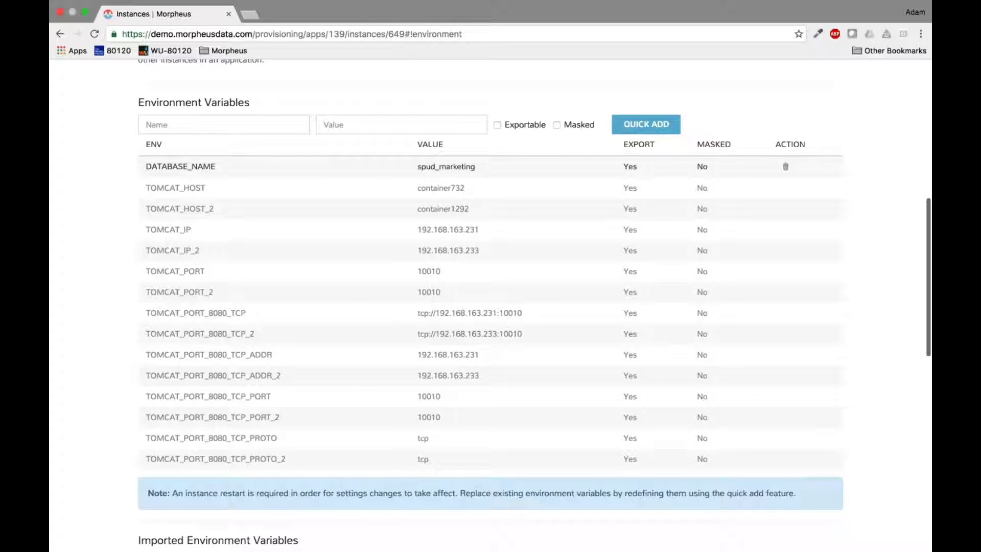
{"action": "scroll", "coordinate": [109, 388], "scroll_direction": "down", "scroll_amount": 10}
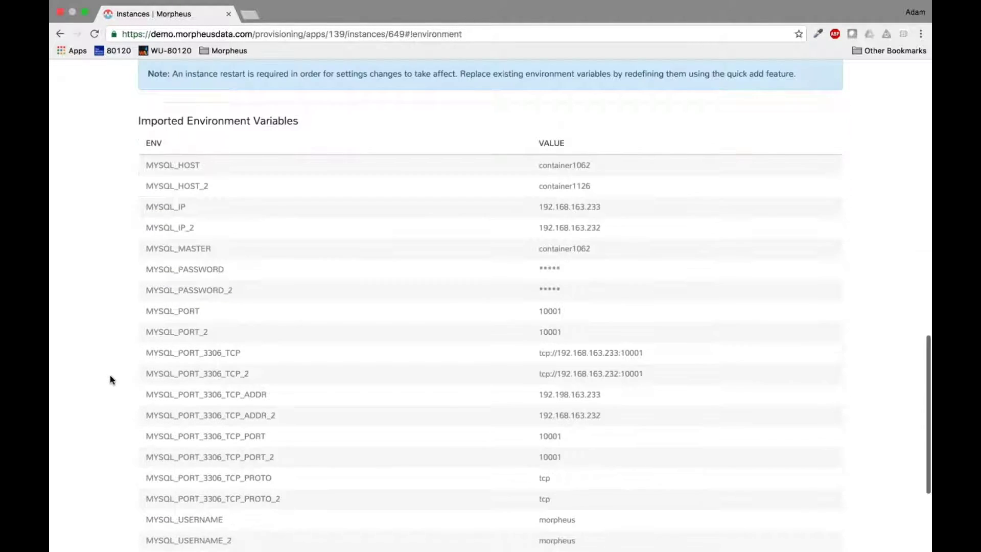
{"action": "scroll", "coordinate": [109, 380], "scroll_direction": "down", "scroll_amount": 1}
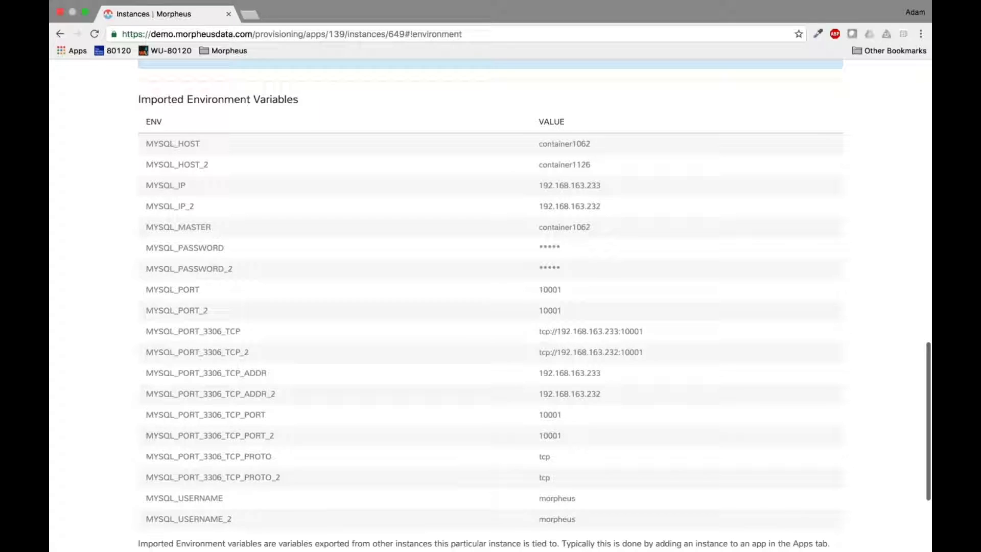
{"action": "scroll", "coordinate": [490, 303], "scroll_direction": "down", "scroll_amount": 3}
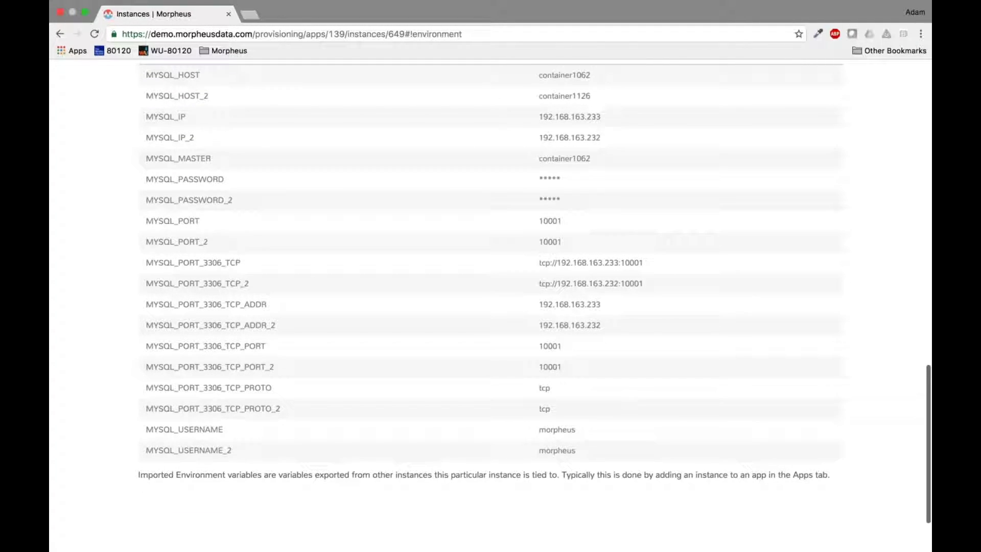
{"action": "scroll", "coordinate": [455, 279], "scroll_direction": "up", "scroll_amount": 4}
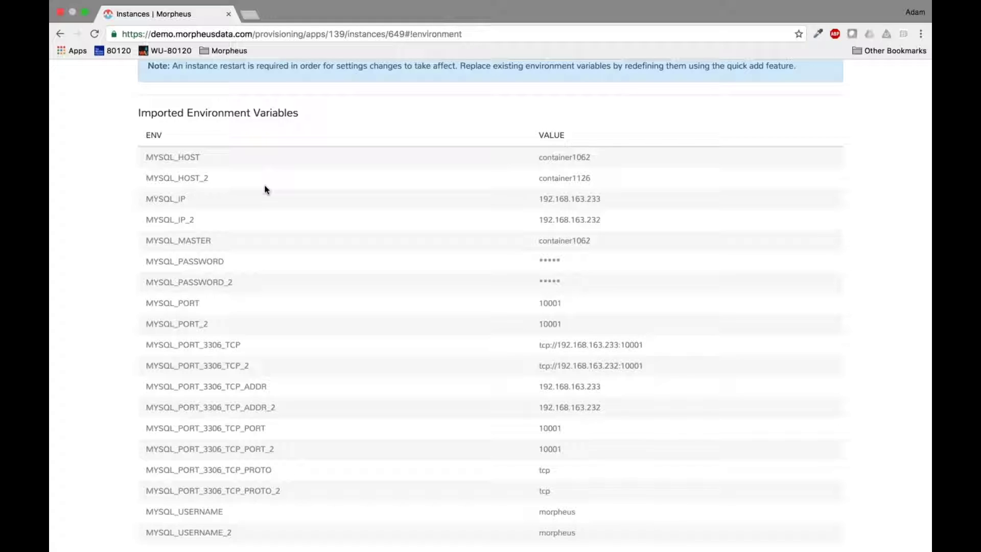
{"action": "scroll", "coordinate": [266, 189], "scroll_direction": "up", "scroll_amount": 1}
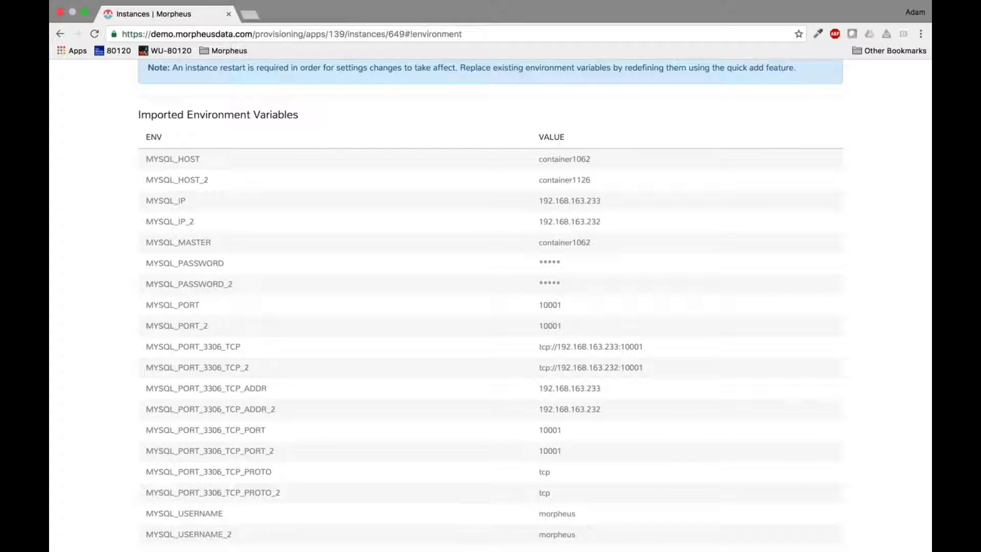
{"action": "scroll", "coordinate": [490, 306], "scroll_direction": "up", "scroll_amount": 20}
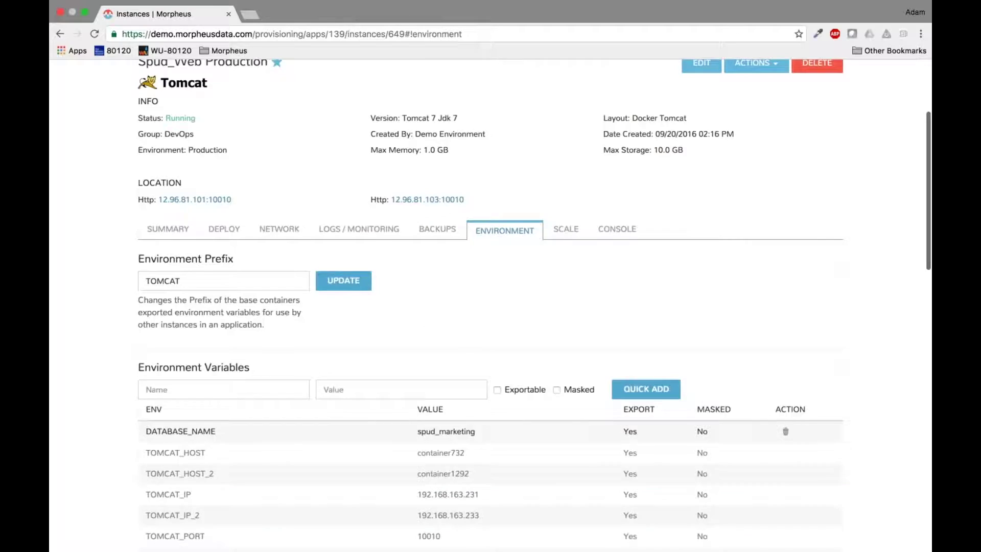
{"action": "scroll", "coordinate": [491, 305], "scroll_direction": "up", "scroll_amount": 1}
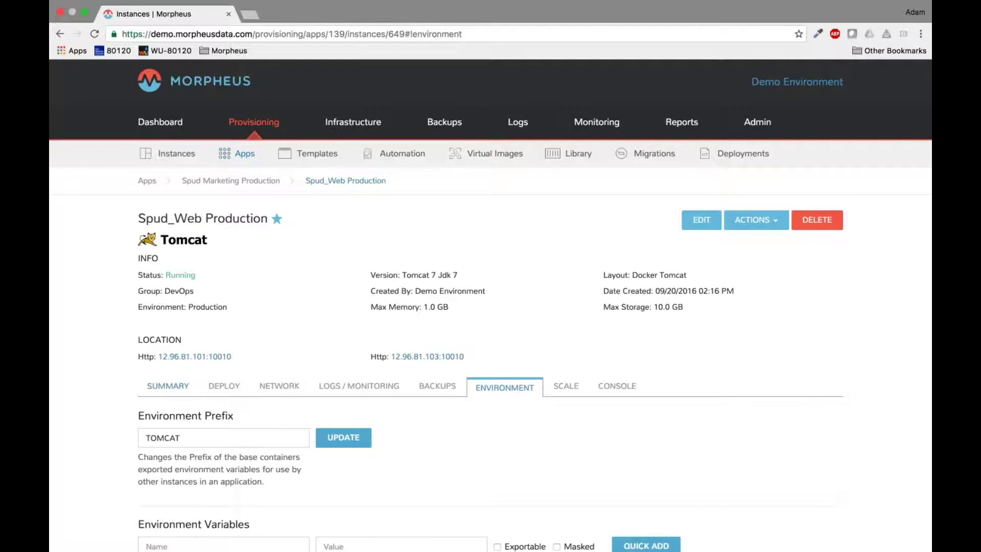
{"action": "left_click", "coordinate": [168, 386]}
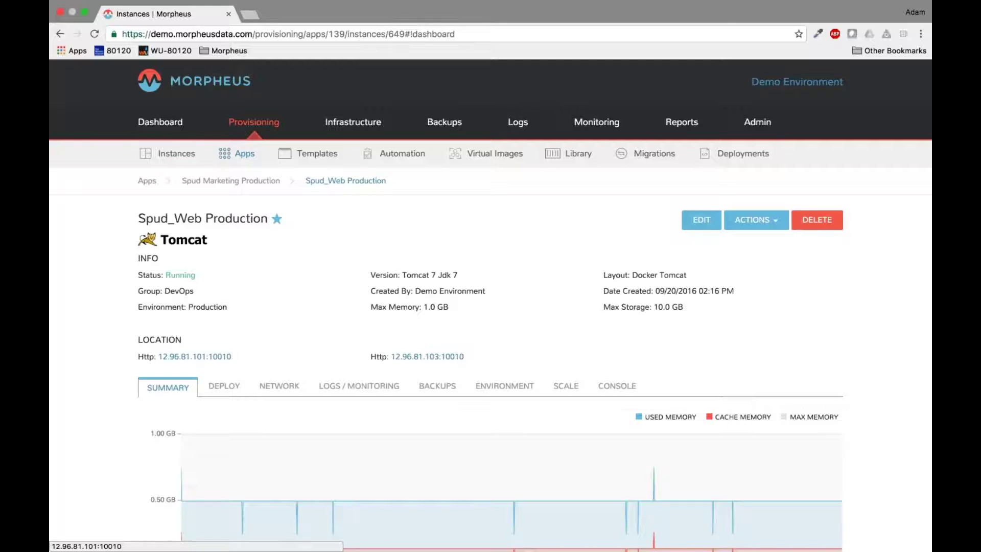
- Clone the Tomcat instance to the SoftLayer-DAL9 cloud as AWY-Migration, then view all instances
{"action": "left_click", "coordinate": [754, 220]}
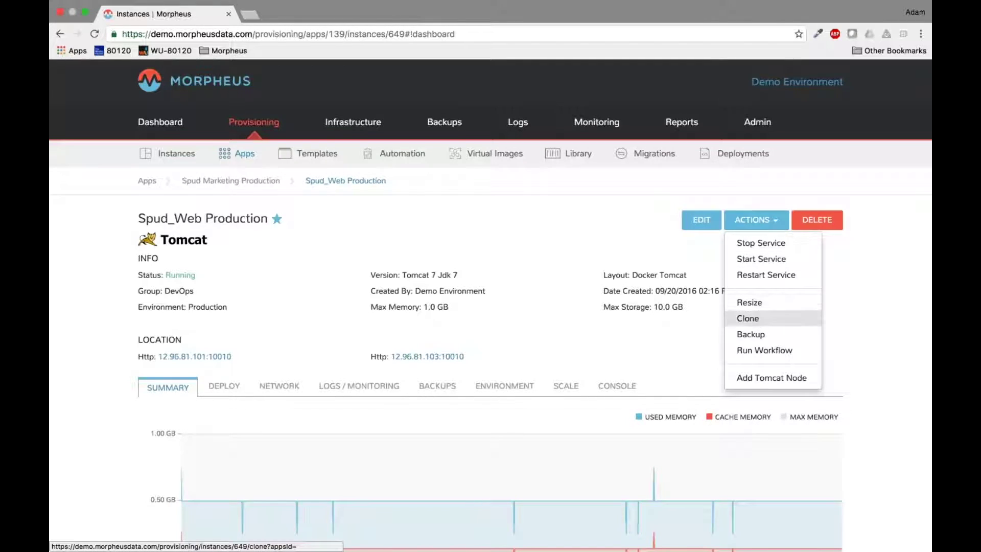
{"action": "left_click", "coordinate": [747, 318]}
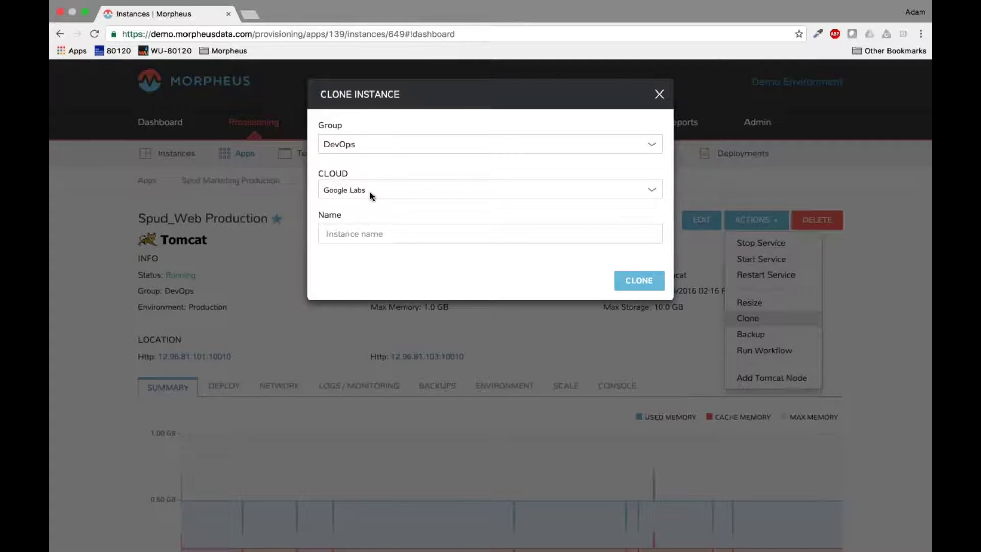
{"action": "left_click", "coordinate": [369, 190]}
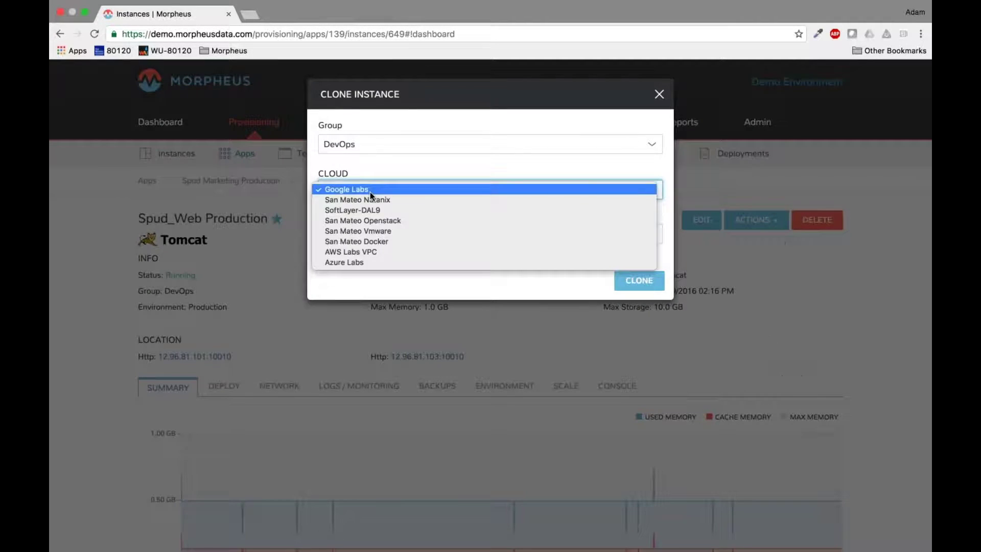
{"action": "left_click", "coordinate": [452, 212]}
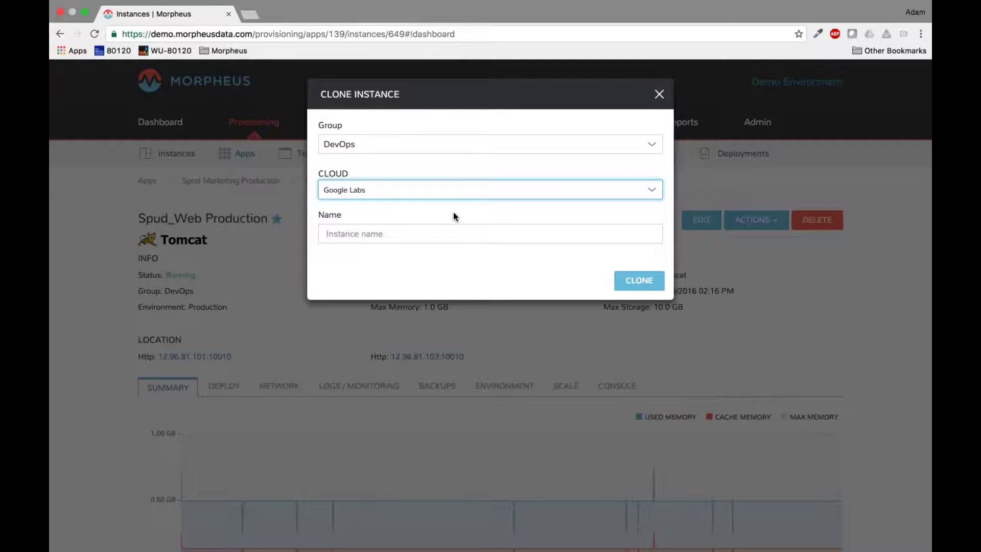
{"action": "type", "text": "AW"}
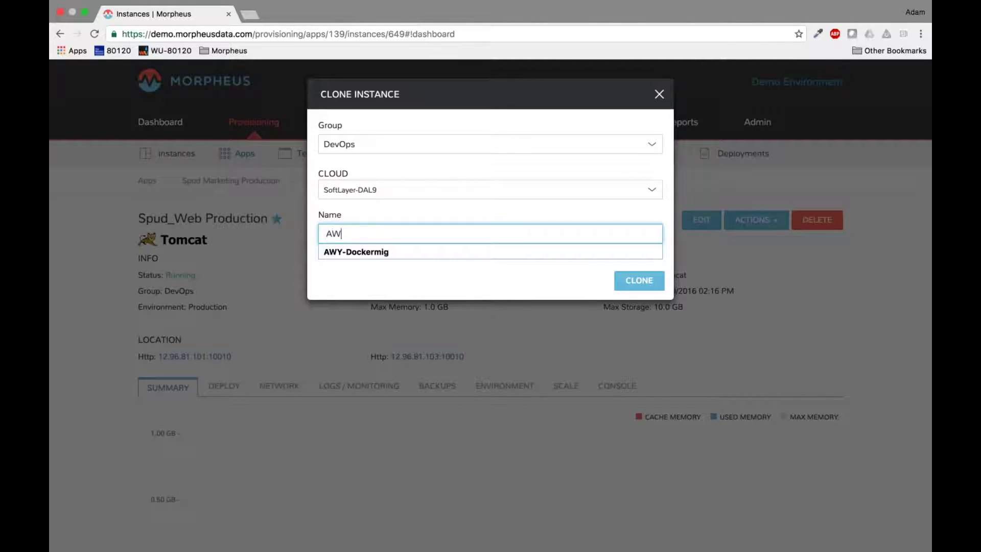
{"action": "type", "text": "Y-Migration"}
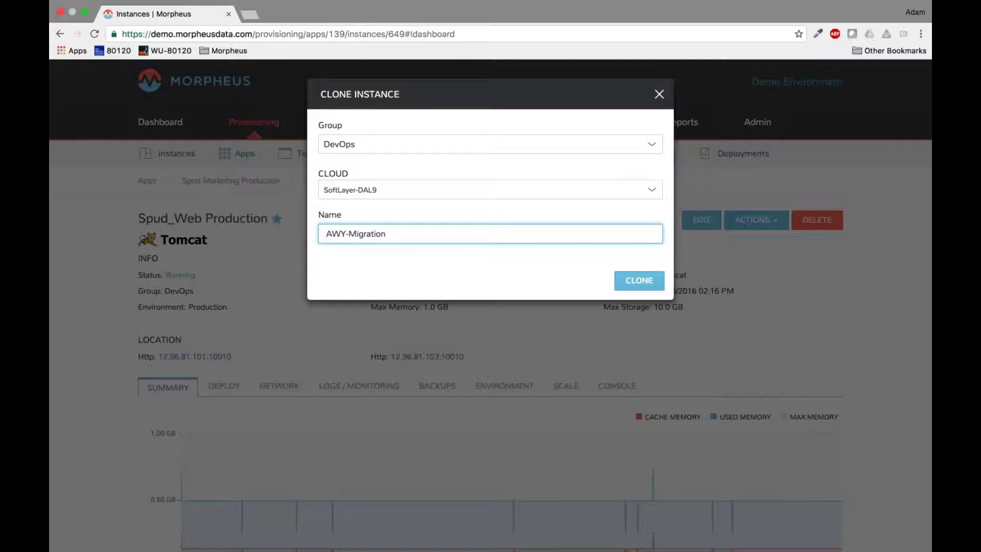
{"action": "key", "text": "Return"}
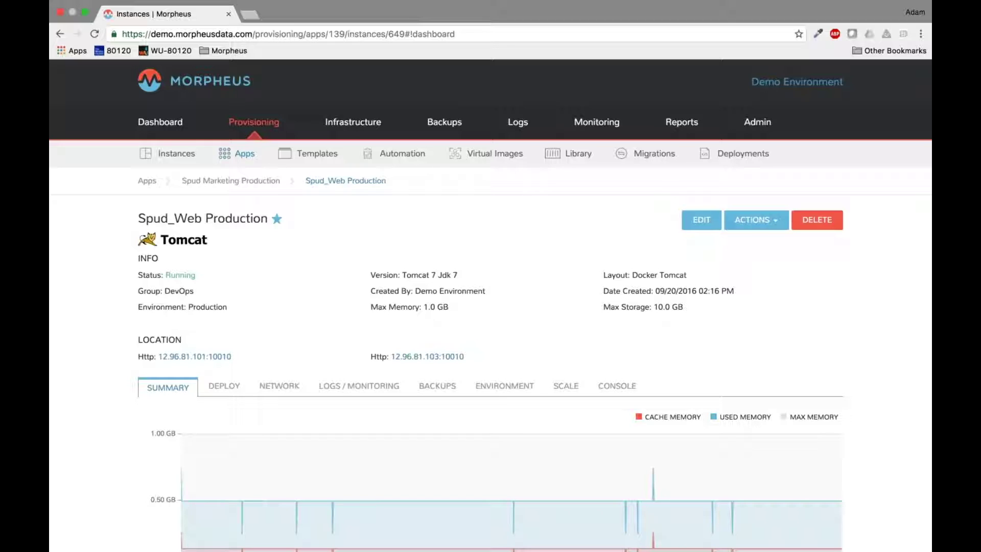
{"action": "left_click", "coordinate": [157, 160]}
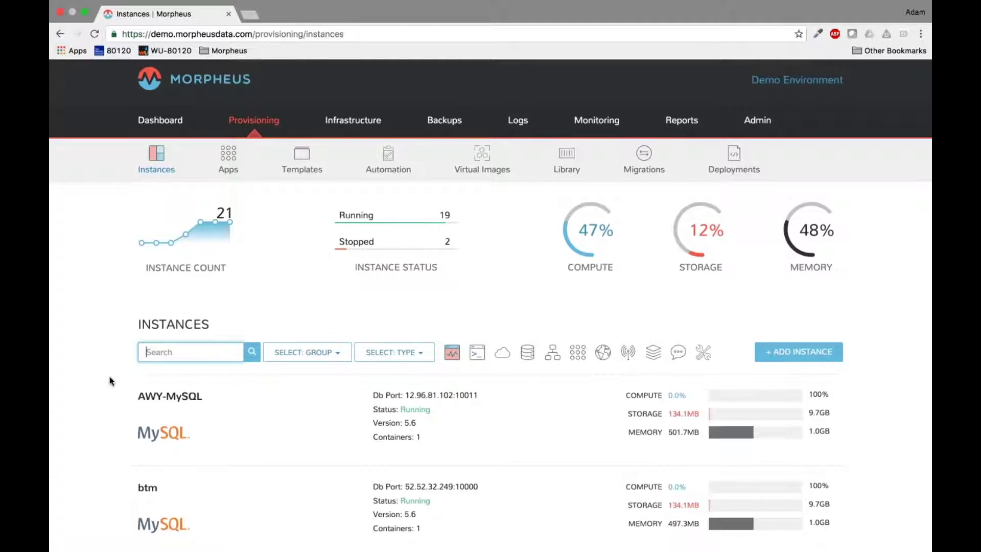
- Go from the instances list to the full list of backups
{"action": "scroll", "coordinate": [109, 380], "scroll_direction": "down", "scroll_amount": 5}
{"action": "scroll", "coordinate": [109, 381], "scroll_direction": "up", "scroll_amount": 1}
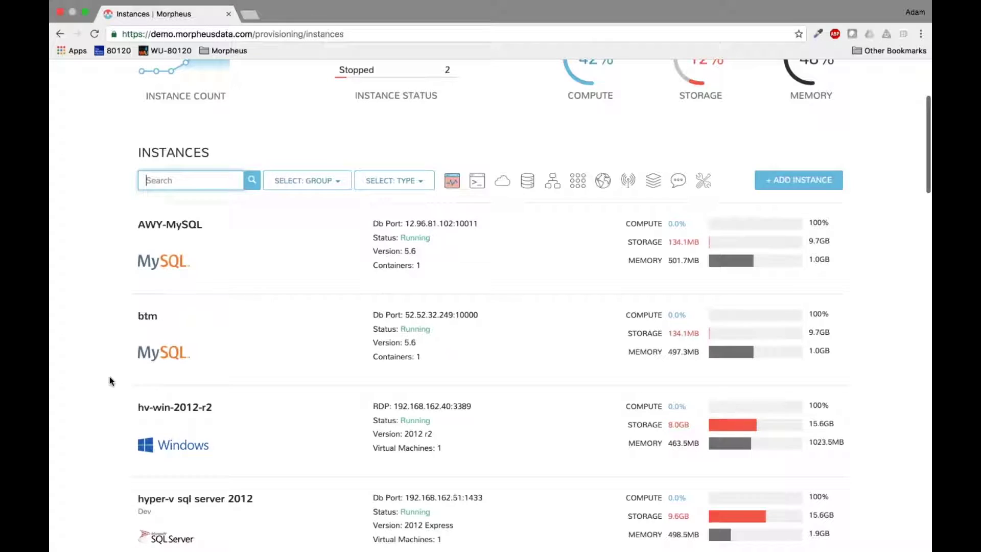
{"action": "scroll", "coordinate": [109, 378], "scroll_direction": "up", "scroll_amount": 1}
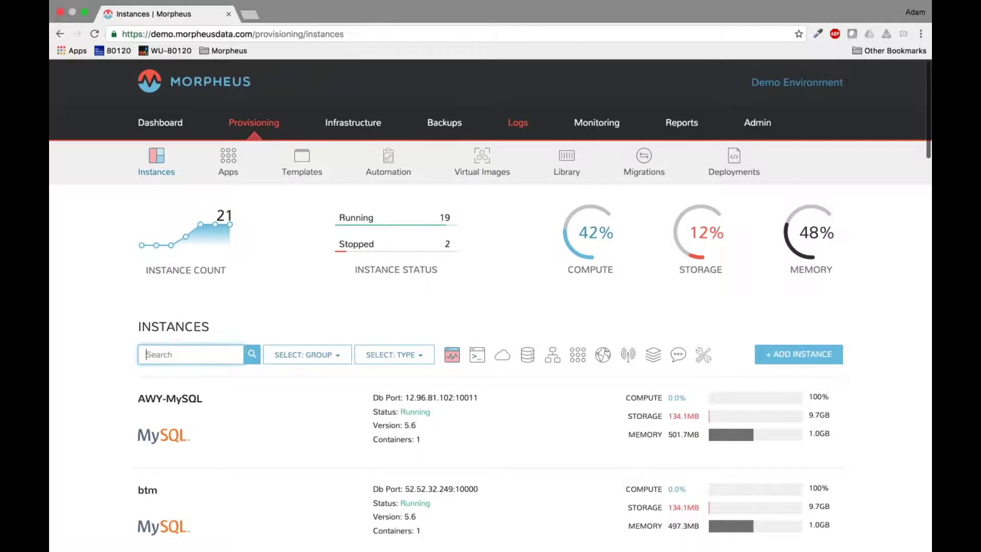
{"action": "left_click", "coordinate": [445, 122]}
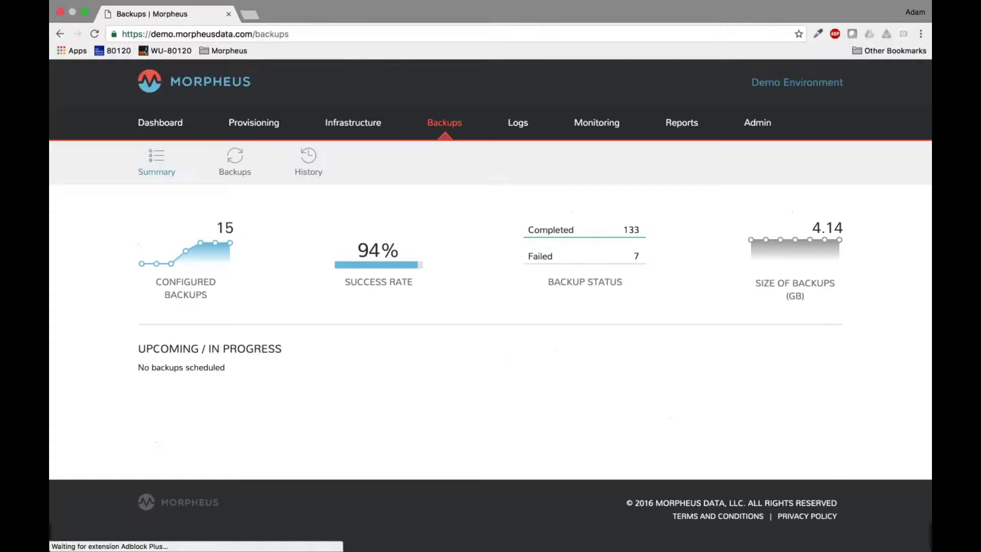
{"action": "left_click", "coordinate": [235, 158]}
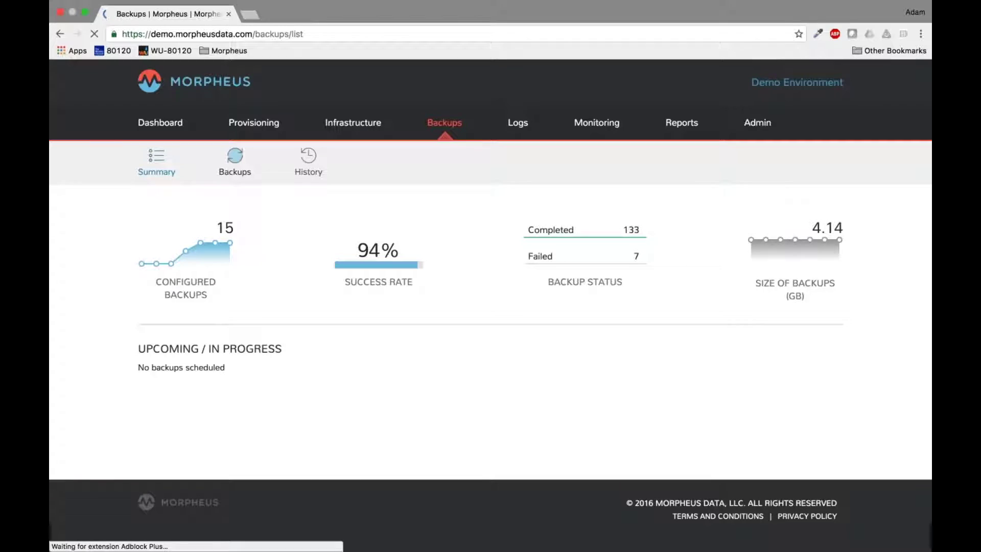
- Filter the backups for 'tomcat', clear the search, and return to the Instances list
{"action": "scroll", "coordinate": [491, 306], "scroll_direction": "down", "scroll_amount": 3}
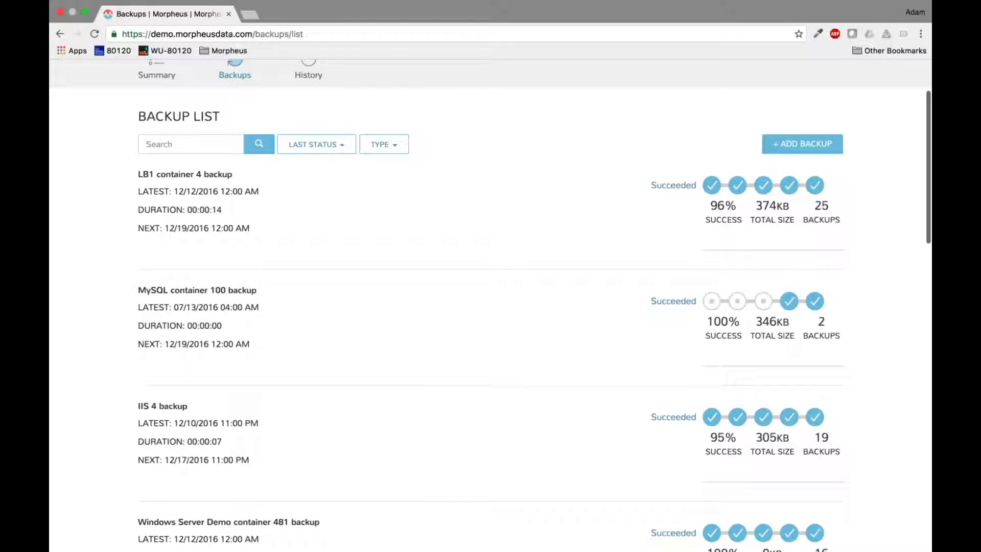
{"action": "scroll", "coordinate": [377, 381], "scroll_direction": "down", "scroll_amount": 5}
{"action": "scroll", "coordinate": [377, 381], "scroll_direction": "up", "scroll_amount": 4}
{"action": "scroll", "coordinate": [376, 381], "scroll_direction": "up", "scroll_amount": 3}
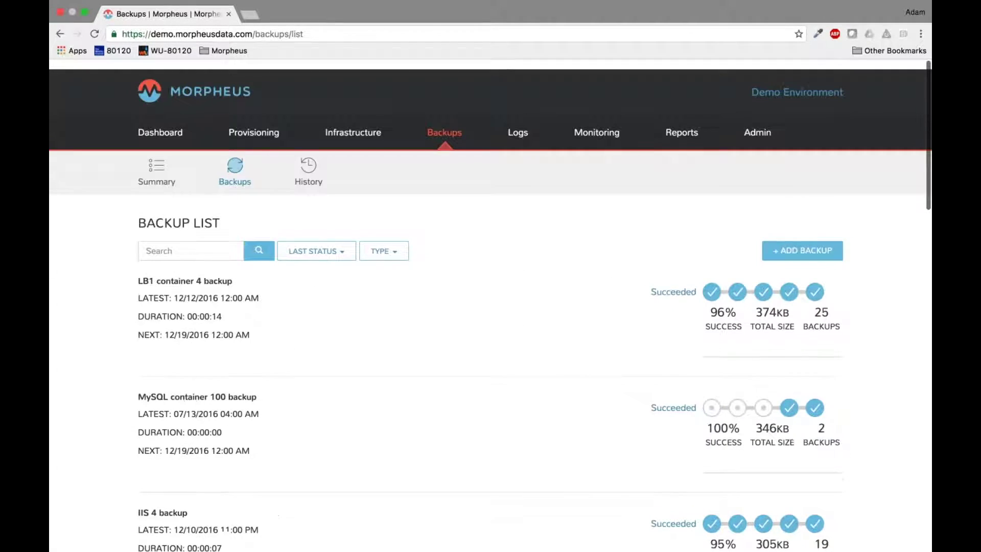
{"action": "left_click", "coordinate": [189, 243]}
{"action": "type", "text": "tomcat"}
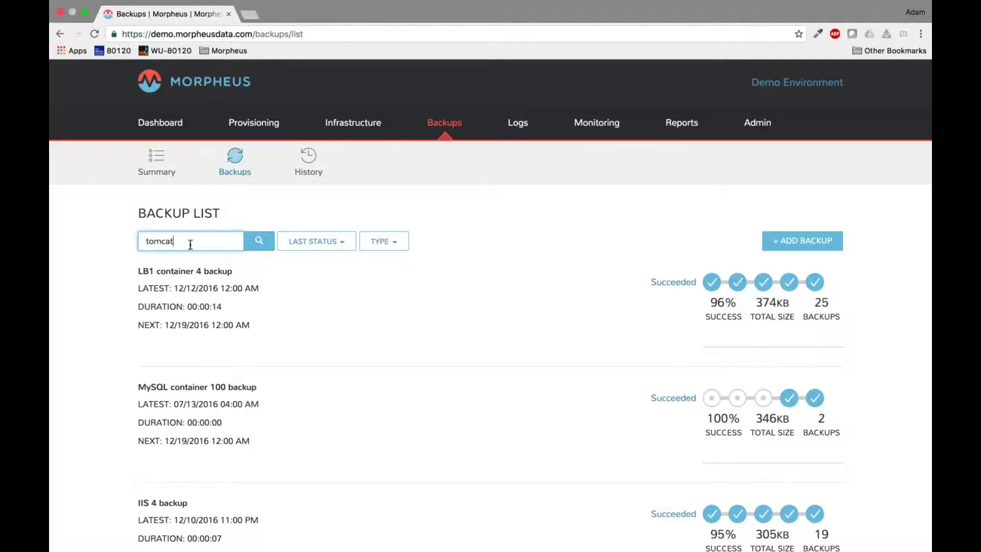
{"action": "key", "text": "BackSpace"}
{"action": "key", "text": "BackSpace"}
{"action": "key", "text": "BackSpace"}
{"action": "key", "text": "BackSpace"}
{"action": "key", "text": "BackSpace"}
{"action": "key", "text": "BackSpace"}
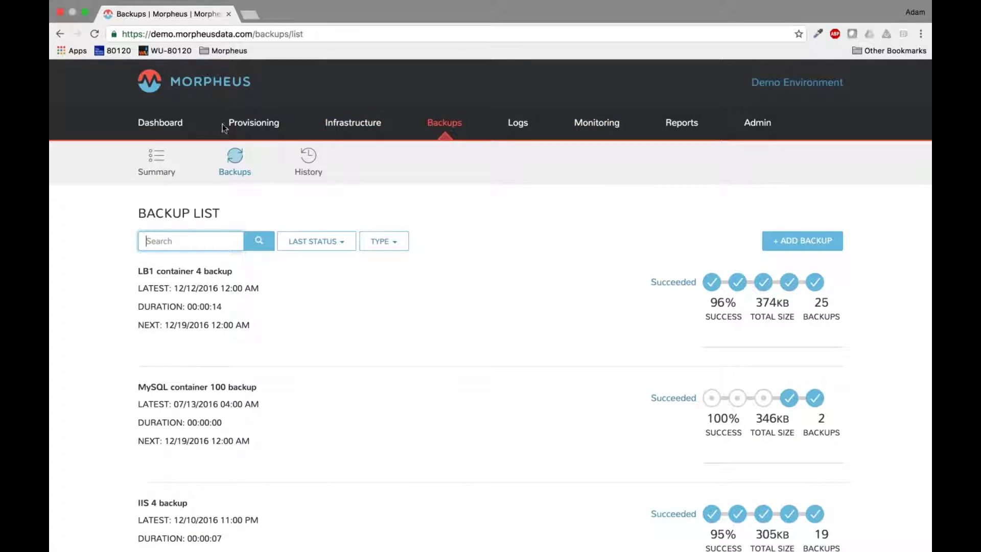
{"action": "left_click", "coordinate": [254, 123]}
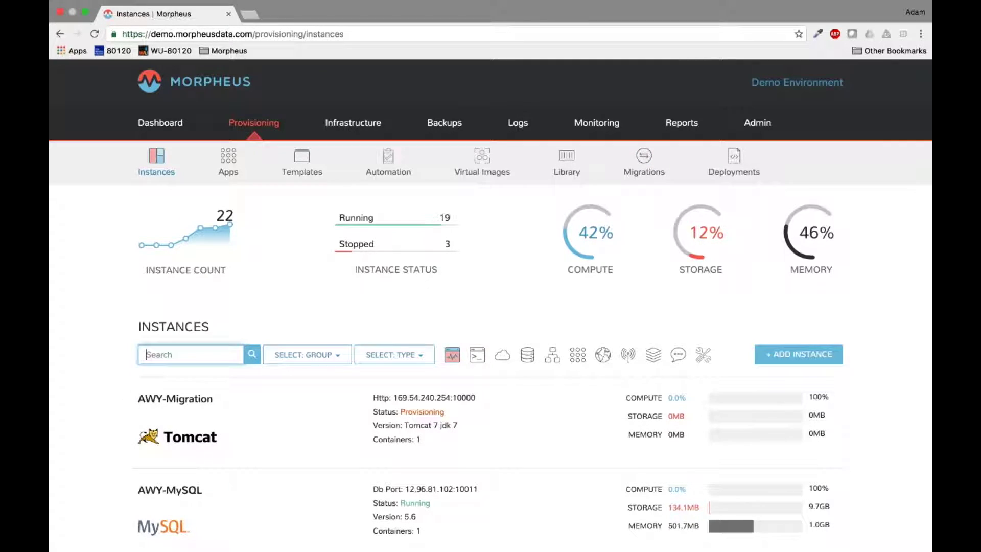
- Open the Migrations page and start a new migration
{"action": "left_click", "coordinate": [643, 160]}
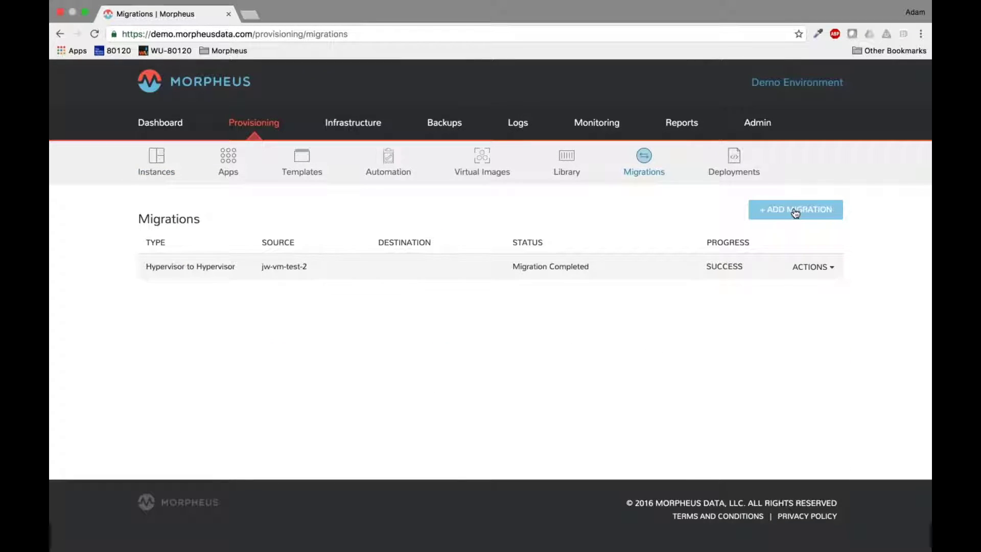
{"action": "left_click", "coordinate": [795, 211]}
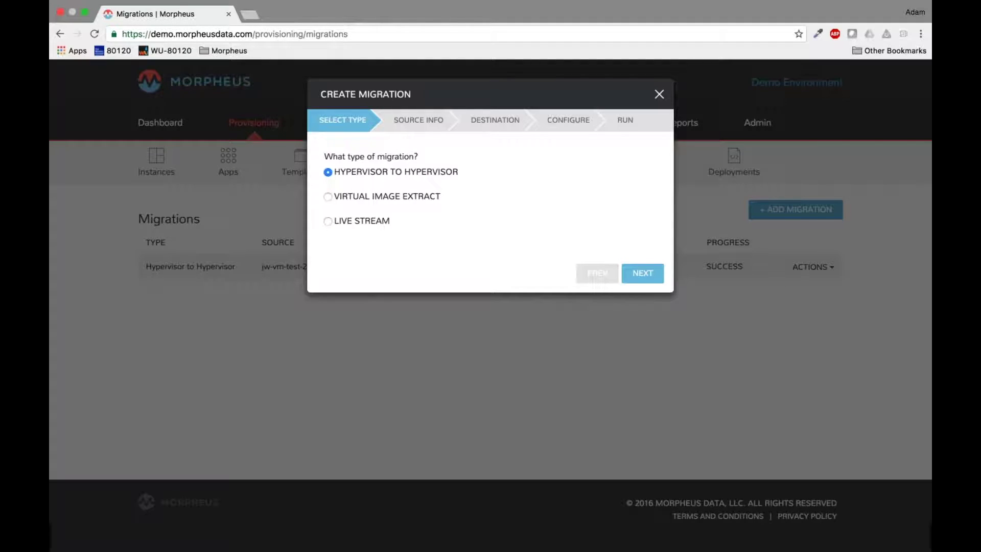
{"action": "left_click", "coordinate": [397, 198]}
{"action": "left_click", "coordinate": [375, 225]}
- Choose Hypervisor to Hypervisor with redis30 on San Mateo Vmware as the source server
{"action": "left_click", "coordinate": [351, 174]}
{"action": "left_click", "coordinate": [643, 272]}
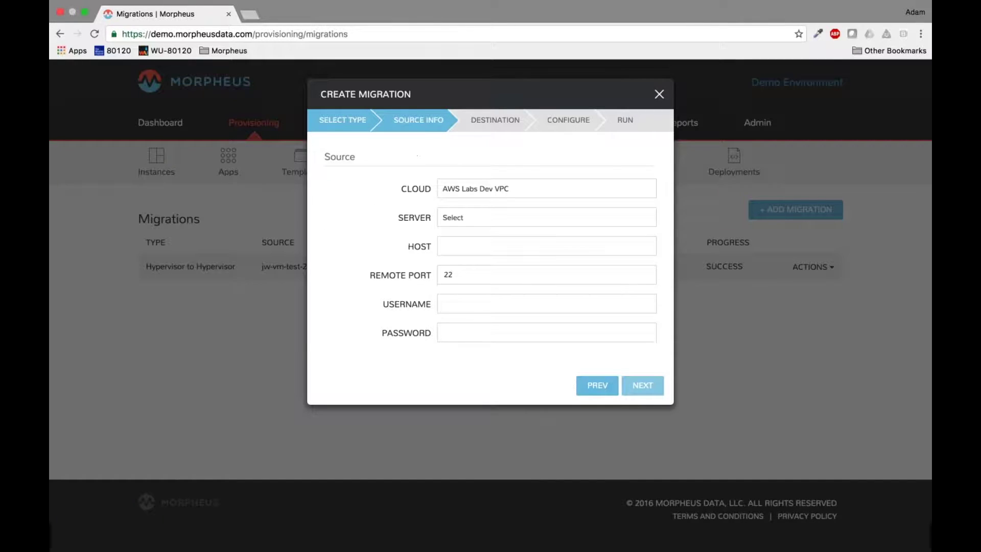
{"action": "left_click", "coordinate": [486, 191]}
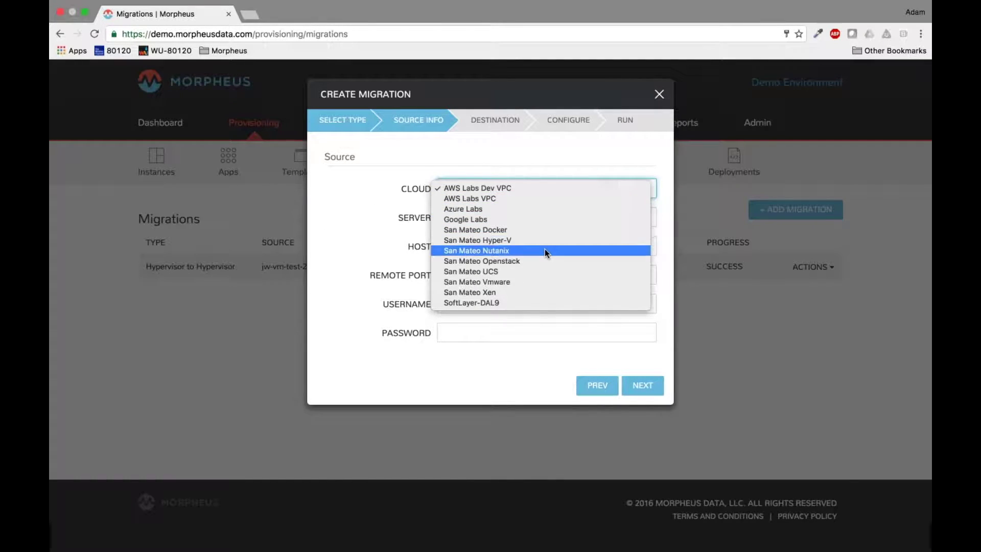
{"action": "left_click", "coordinate": [526, 281]}
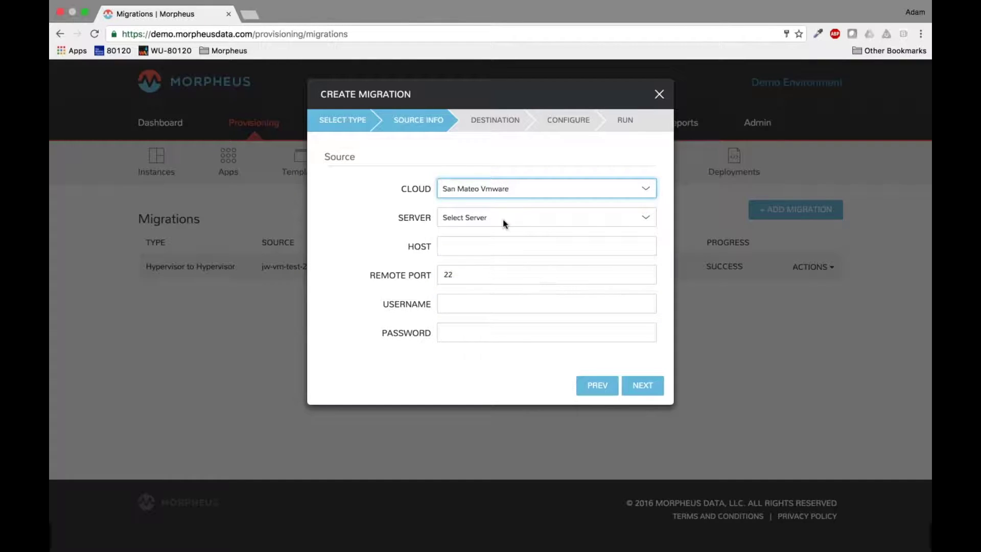
{"action": "left_click", "coordinate": [503, 219]}
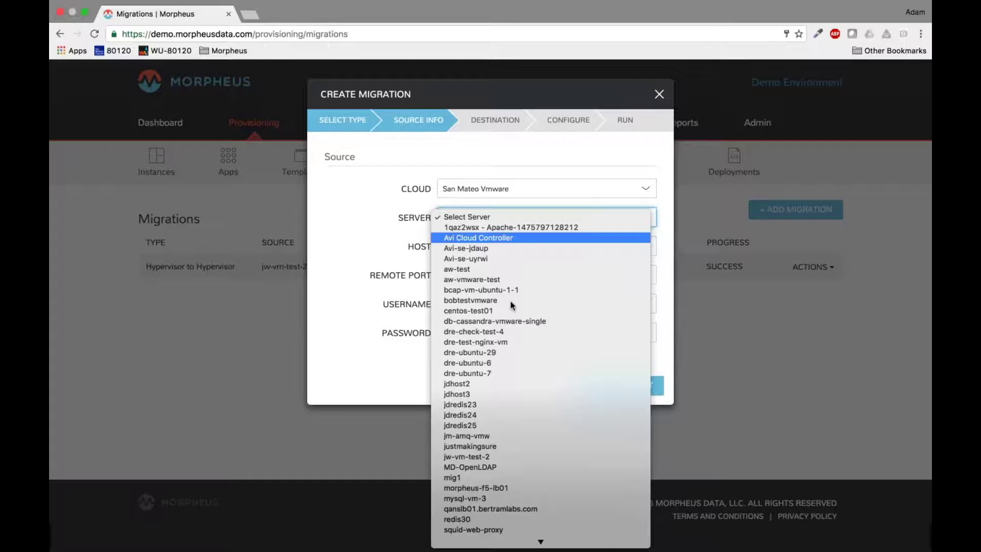
{"action": "scroll", "coordinate": [511, 301], "scroll_direction": "down", "scroll_amount": 5}
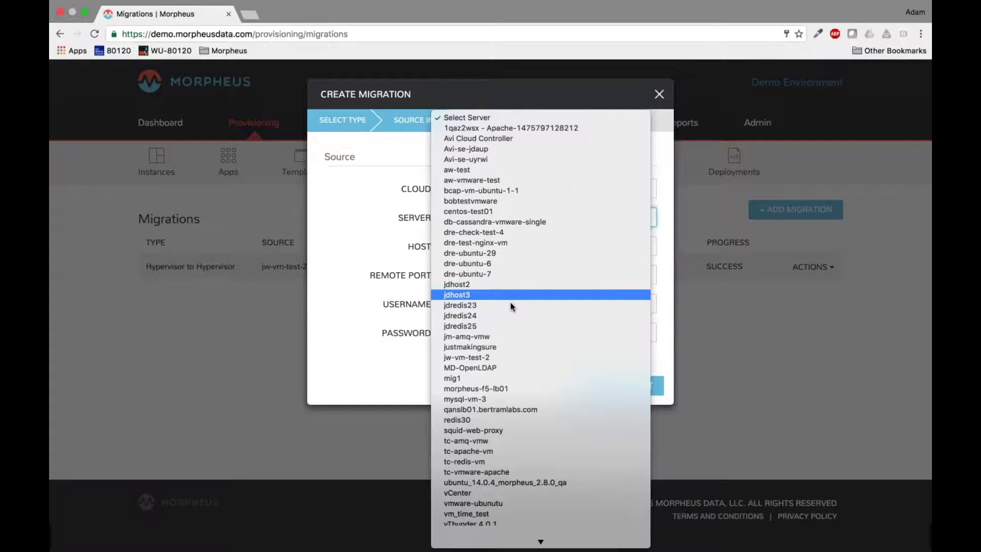
{"action": "scroll", "coordinate": [511, 301], "scroll_direction": "down", "scroll_amount": 4}
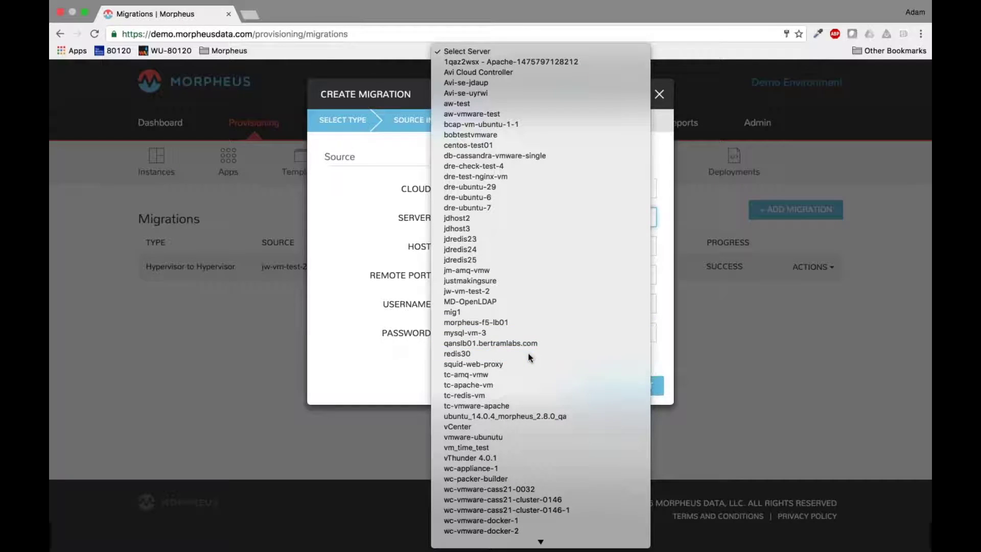
{"action": "left_click", "coordinate": [529, 356]}
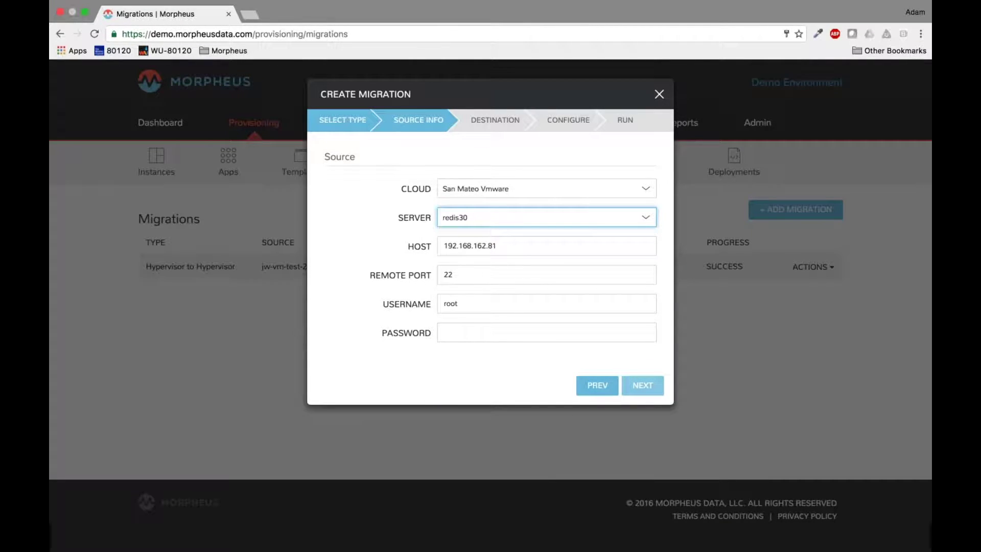
{"action": "left_click", "coordinate": [643, 385]}
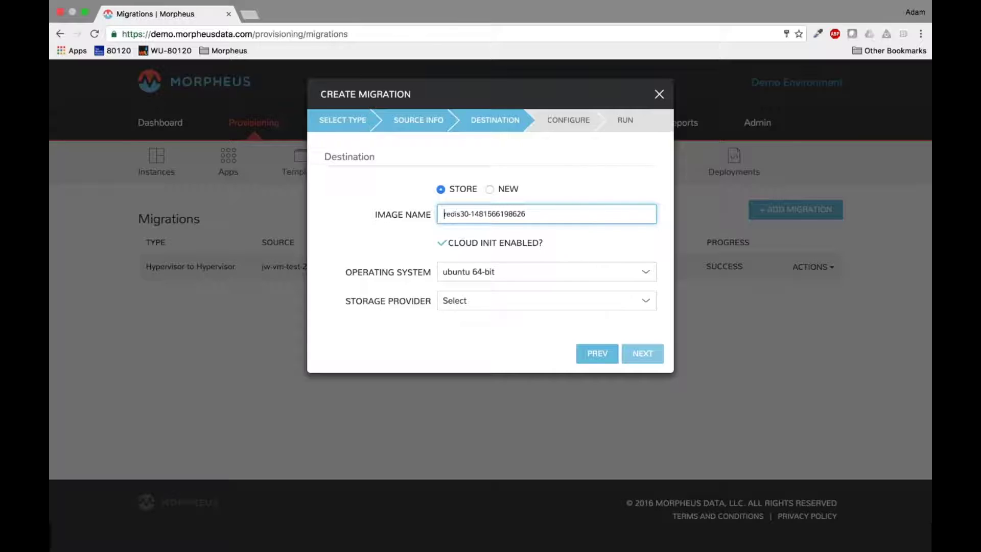
- Target a new AWS Labs VPC instance named AWY-AWSMigration using local storage
{"action": "left_click", "coordinate": [502, 189]}
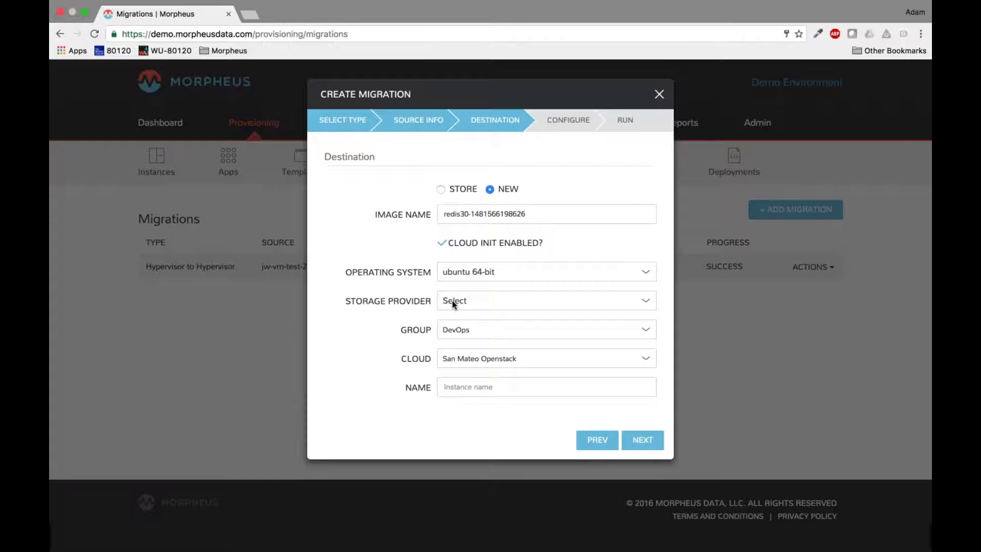
{"action": "left_click", "coordinate": [480, 295]}
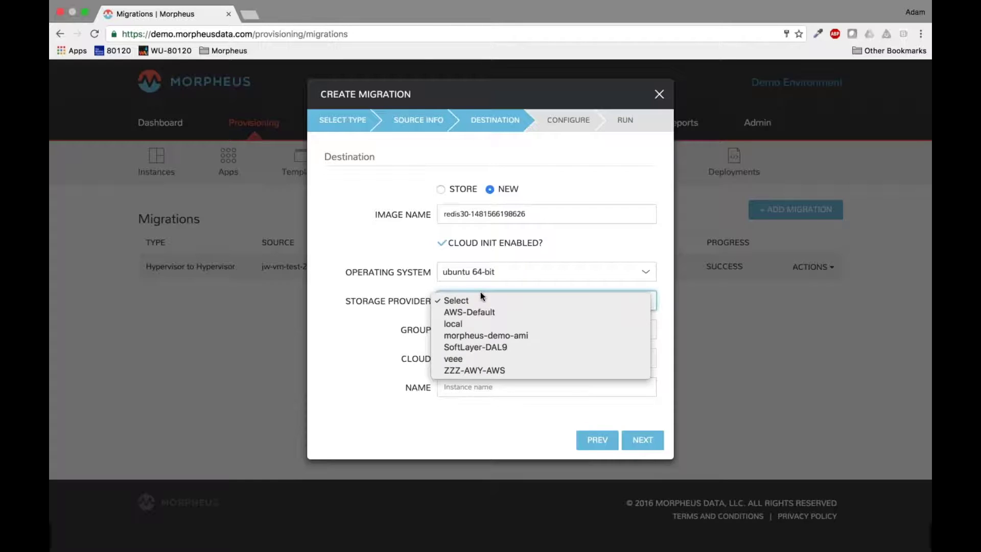
{"action": "left_click", "coordinate": [490, 320]}
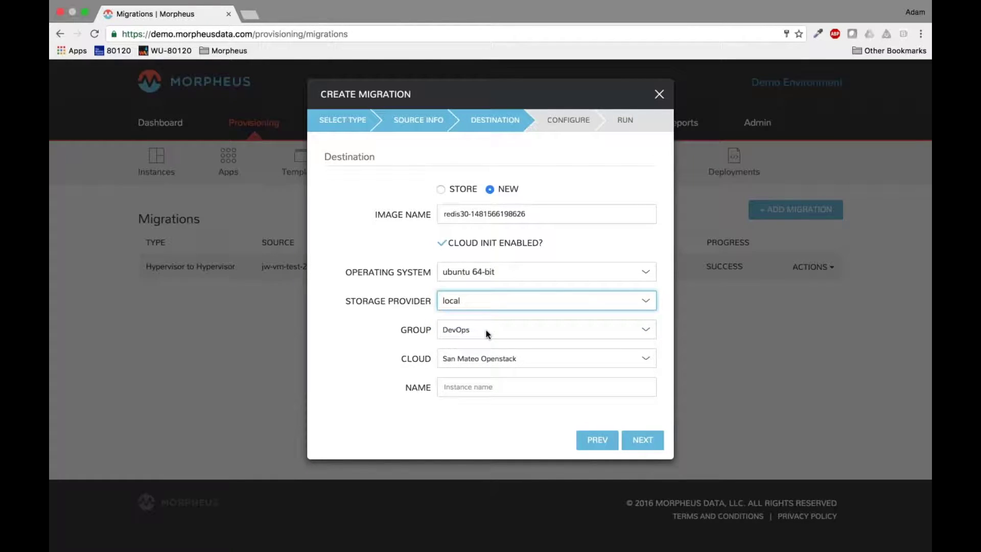
{"action": "left_click", "coordinate": [486, 359]}
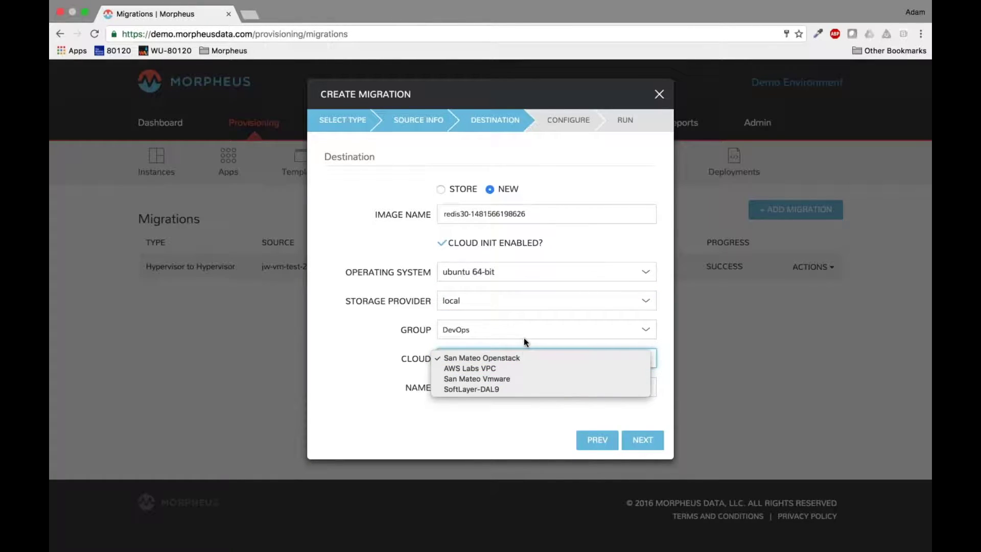
{"action": "left_click", "coordinate": [493, 368]}
{"action": "left_click", "coordinate": [546, 387]}
{"action": "type", "text": "A"}
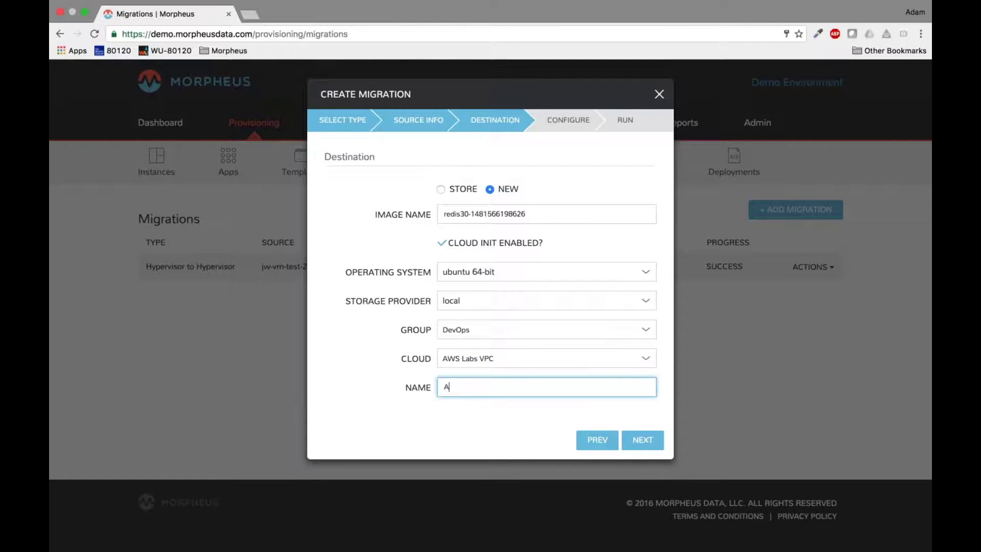
{"action": "type", "text": "WY-AWSMigration"}
{"action": "left_click", "coordinate": [642, 440]}
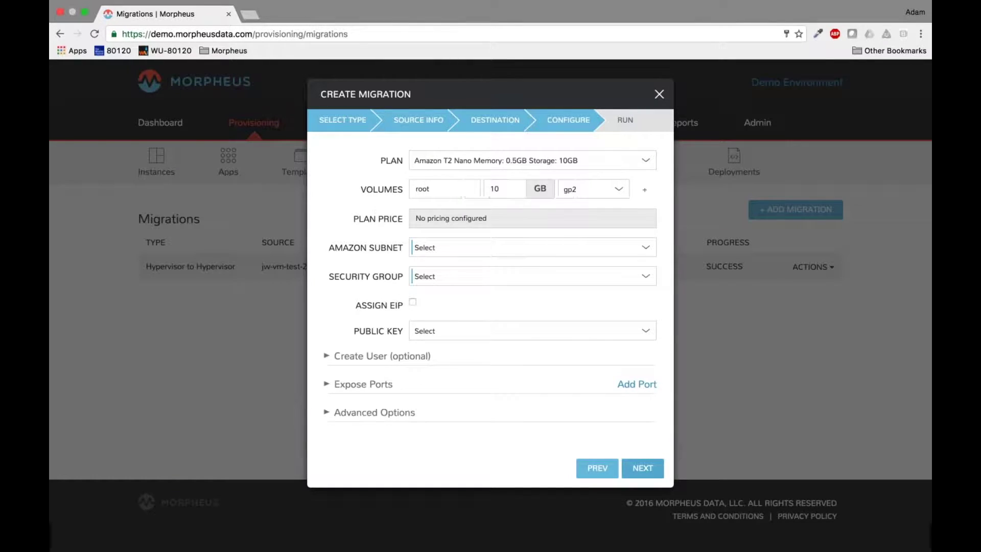
- Set plan Amazon T2 Small, subnet 172.31.0.0/20 and security group launch-wizard-1
{"action": "left_click", "coordinate": [581, 162]}
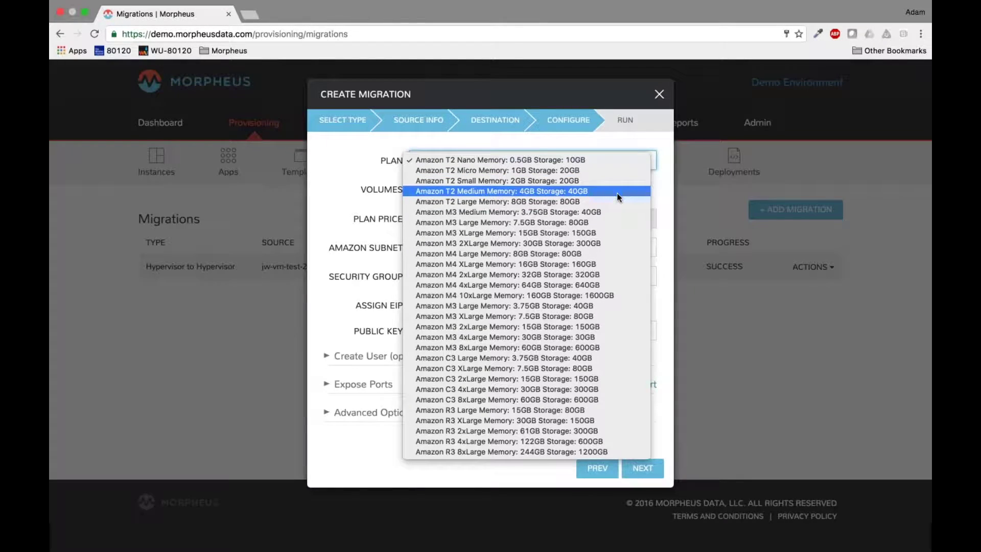
{"action": "left_click", "coordinate": [608, 179]}
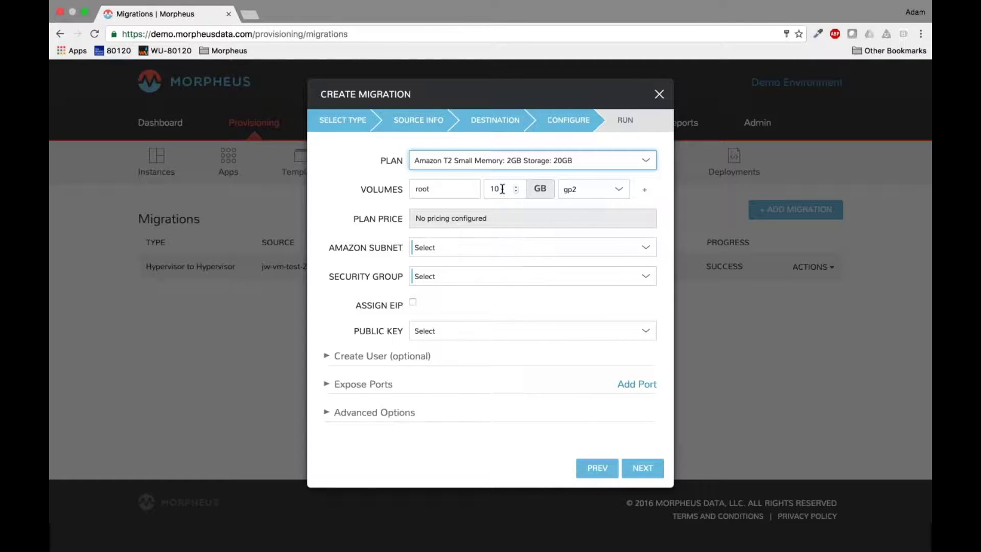
{"action": "left_click", "coordinate": [525, 161]}
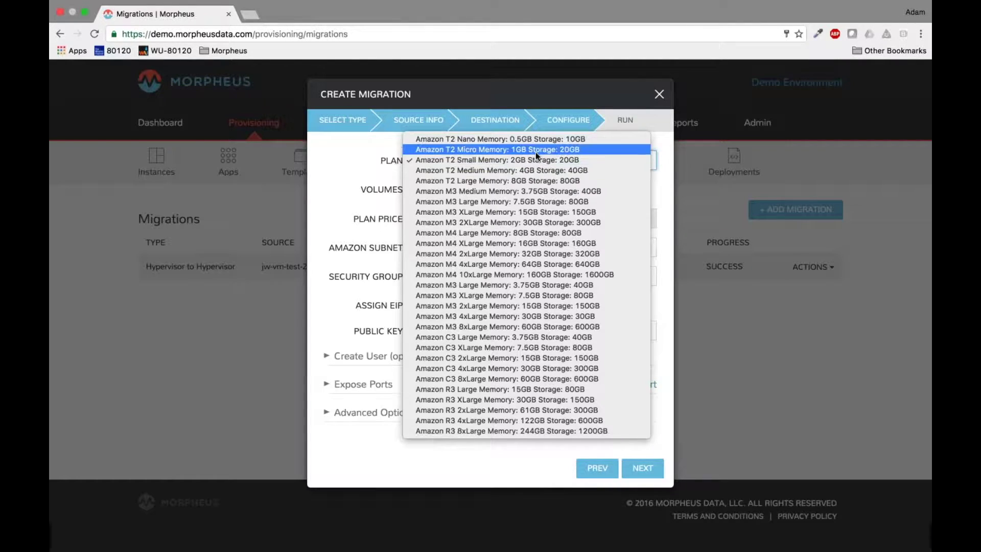
{"action": "left_click", "coordinate": [535, 152]}
{"action": "left_click", "coordinate": [532, 161]}
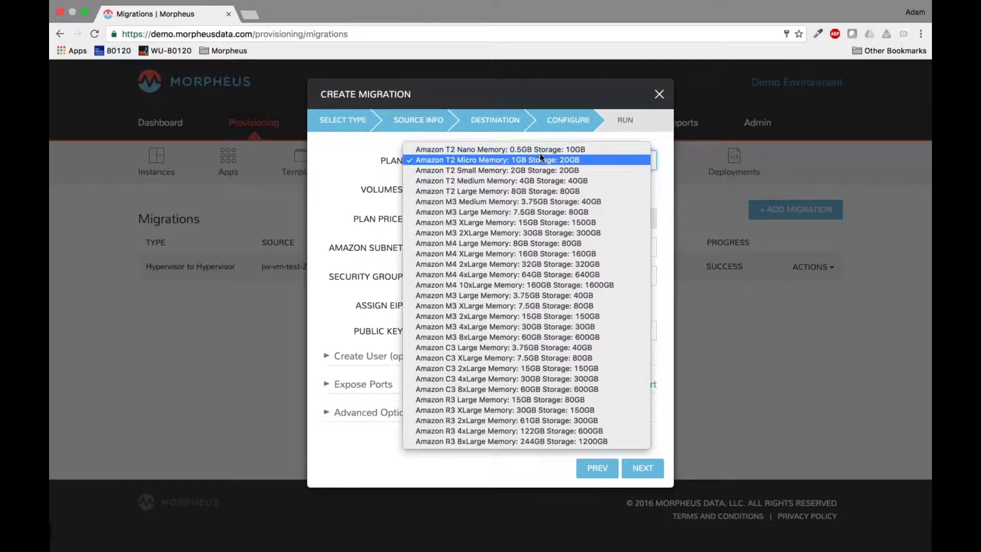
{"action": "left_click", "coordinate": [538, 170]}
{"action": "left_click", "coordinate": [480, 250]}
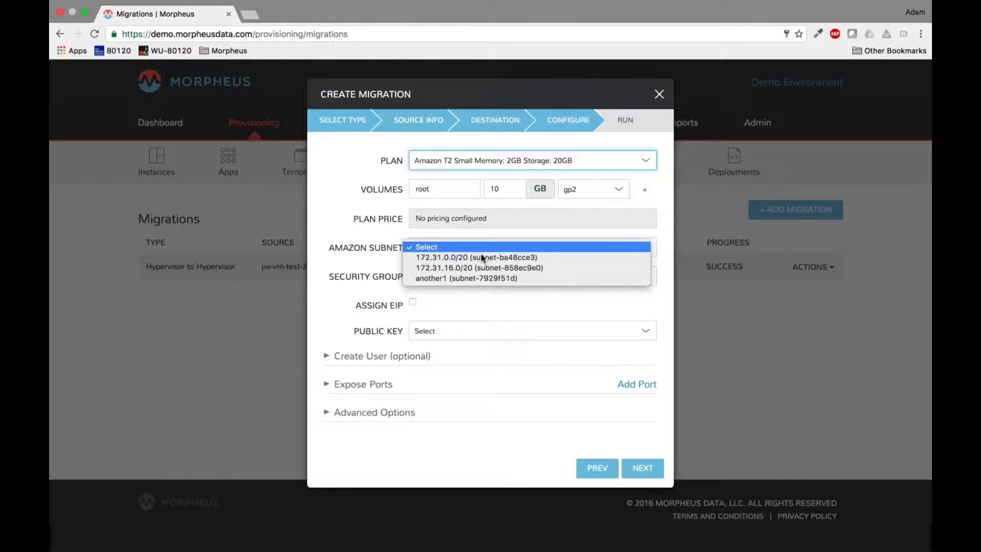
{"action": "left_click", "coordinate": [480, 256]}
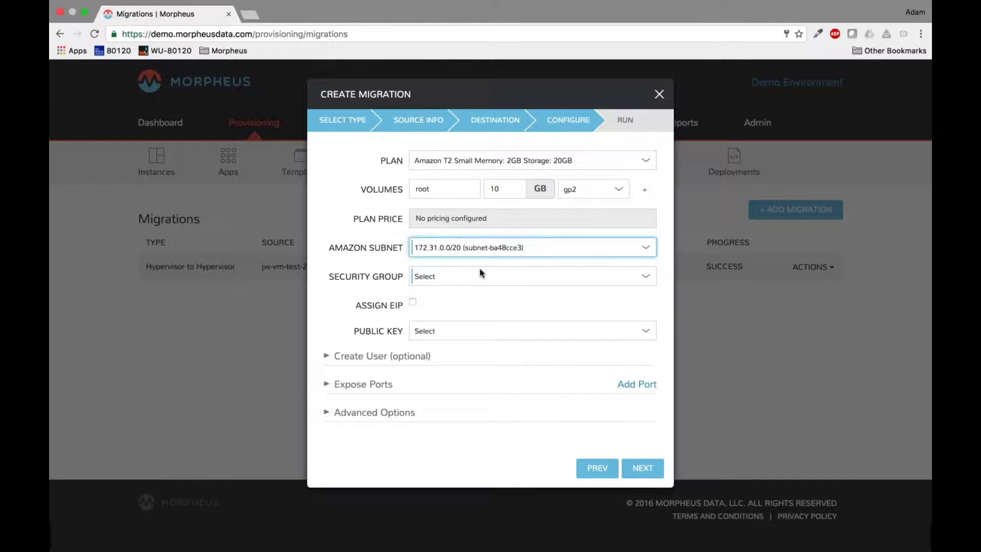
{"action": "left_click", "coordinate": [480, 273]}
{"action": "left_click", "coordinate": [471, 295]}
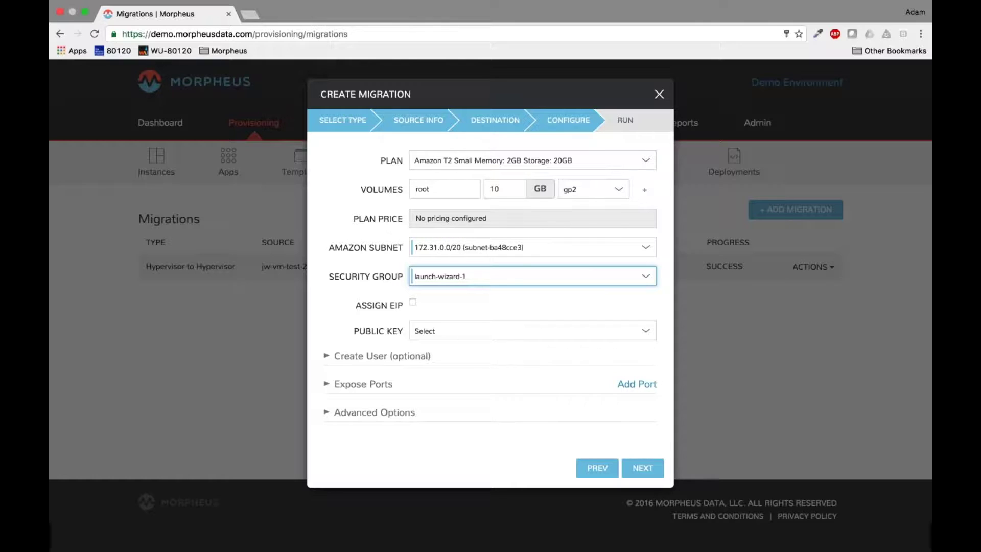
- Check the user creation, port exposure and advanced option sections, then continue to Run
{"action": "left_click", "coordinate": [330, 356]}
{"action": "left_click", "coordinate": [330, 356]}
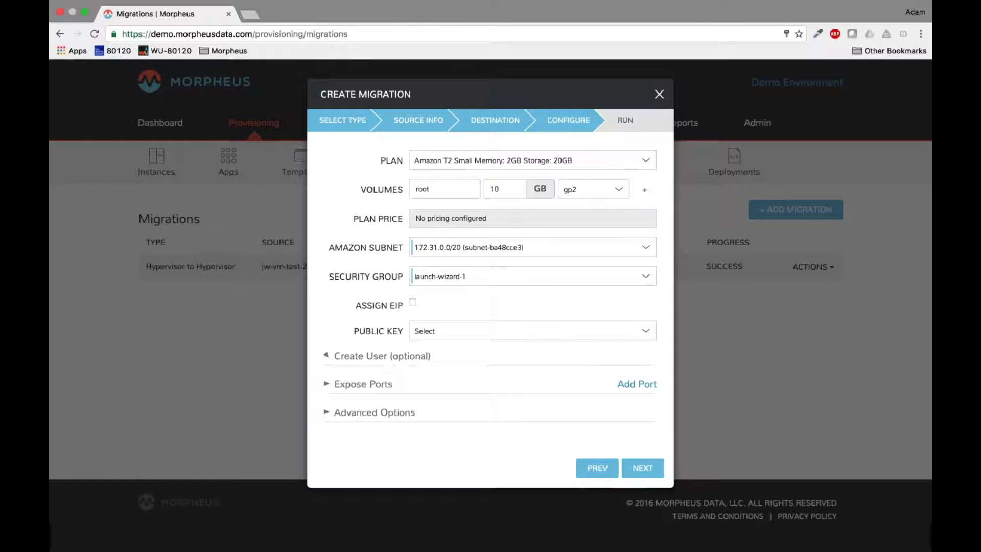
{"action": "left_click", "coordinate": [328, 384]}
{"action": "left_click", "coordinate": [328, 385]}
{"action": "left_click", "coordinate": [327, 412]}
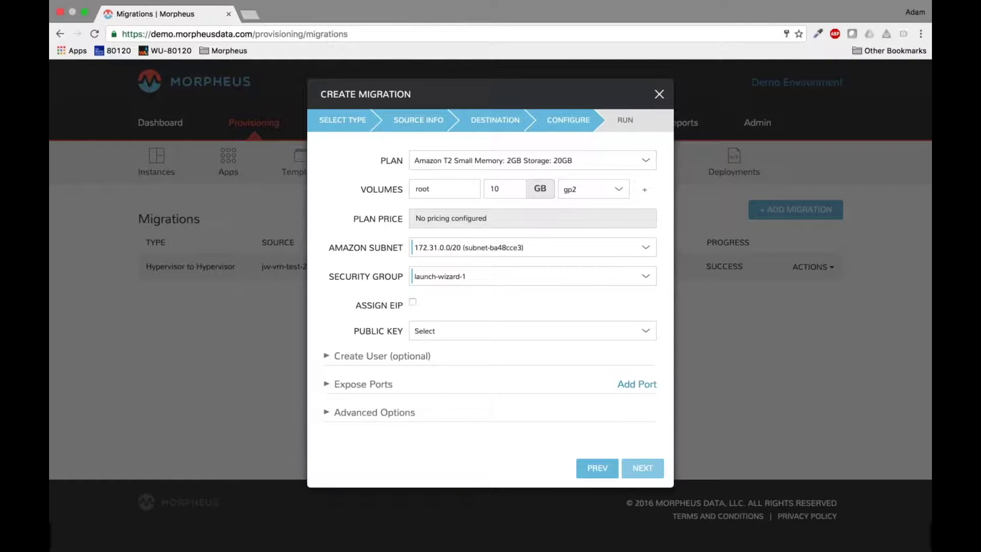
{"action": "left_click", "coordinate": [643, 467]}
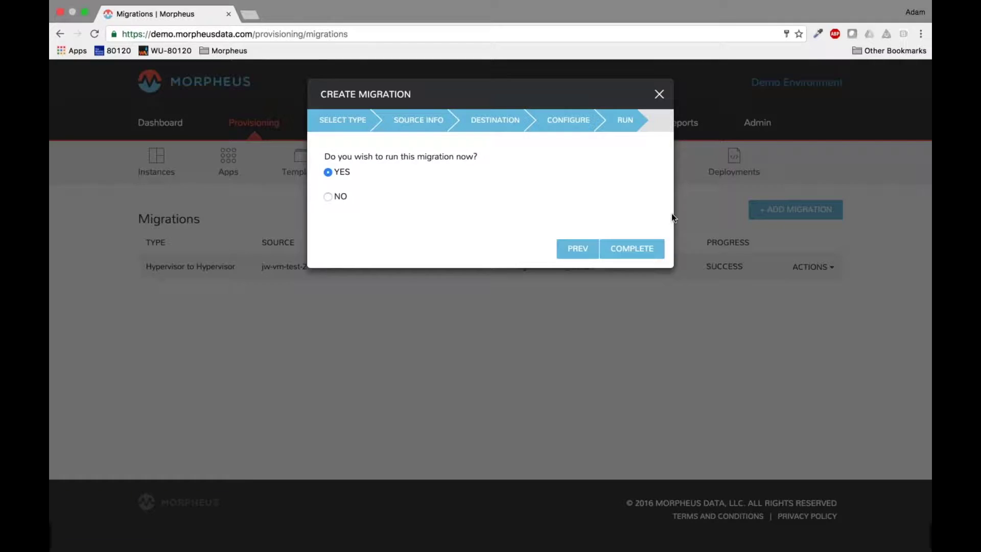
- Complete the redis30 migration with run-now left at Yes
{"action": "left_click", "coordinate": [631, 248]}
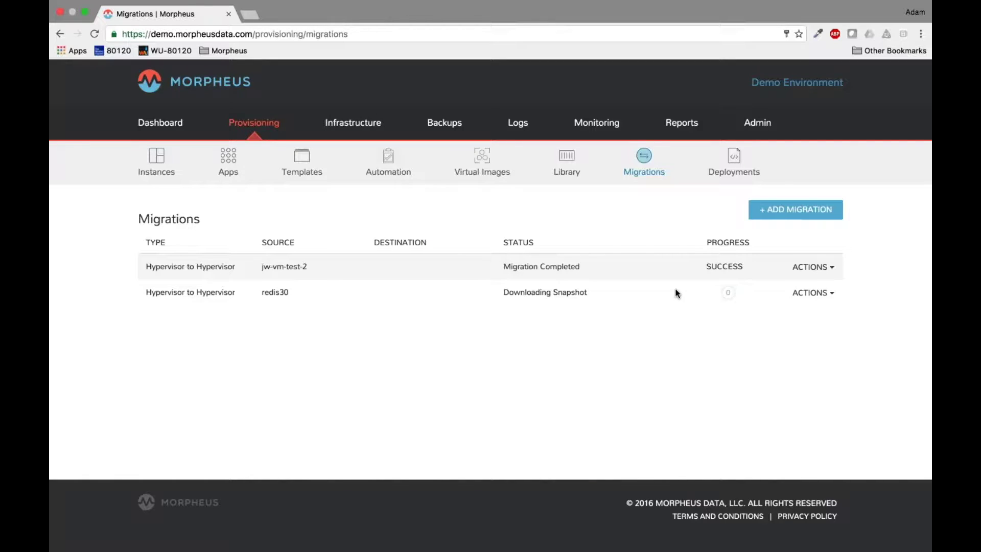
- Open the AWY-Migration instance from Provisioning > Instances, check its memory chart, then exit Chrome full screen
{"action": "left_click", "coordinate": [164, 123]}
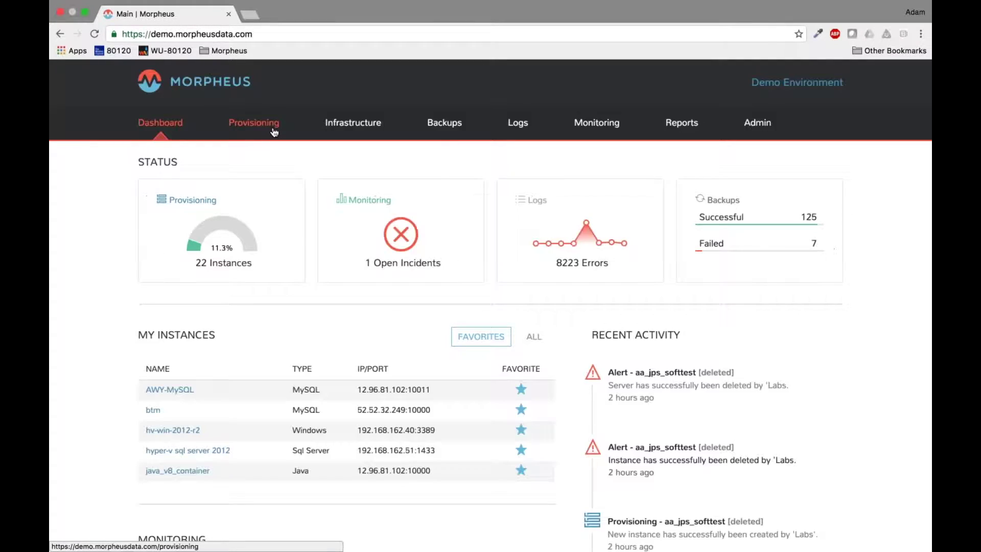
{"action": "left_click", "coordinate": [253, 123]}
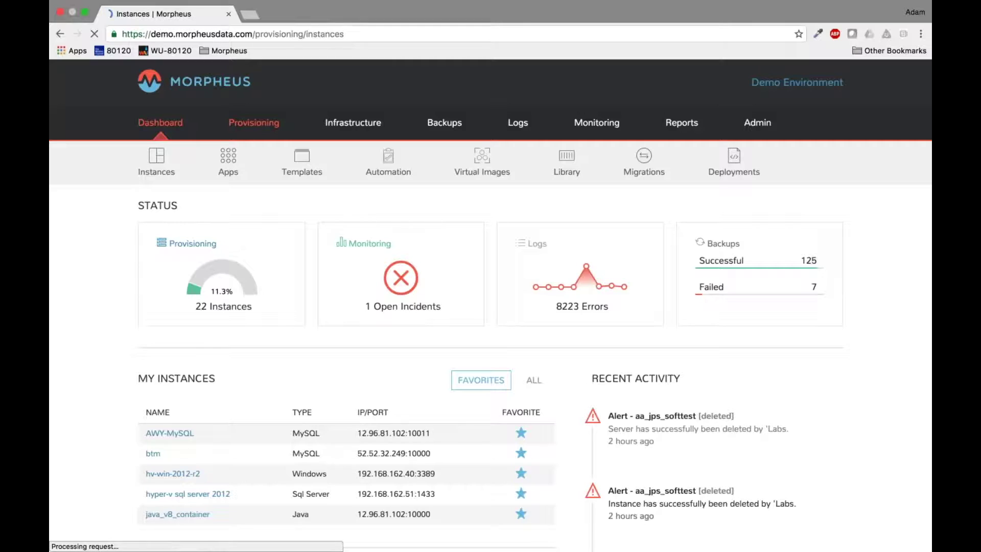
{"action": "left_click", "coordinate": [386, 409]}
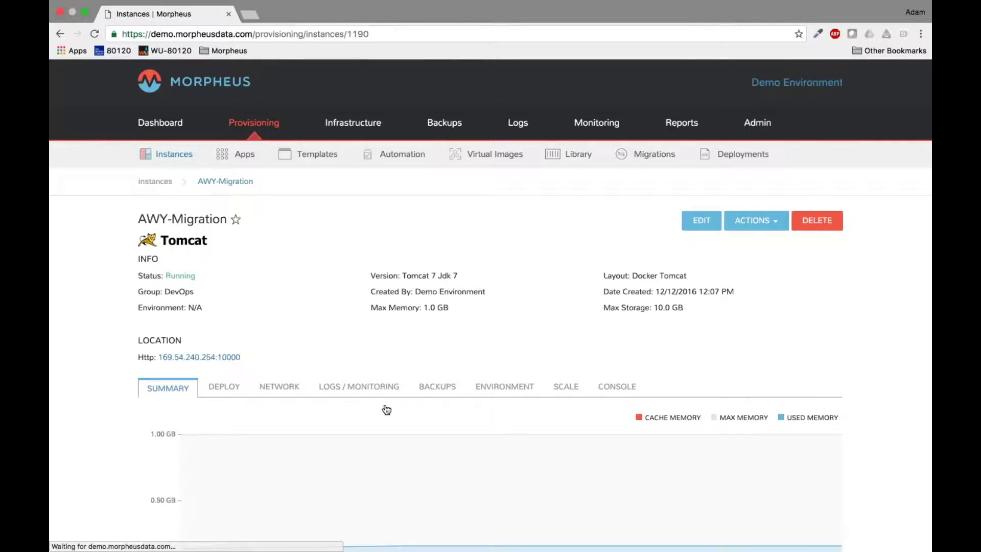
{"action": "scroll", "coordinate": [889, 368], "scroll_direction": "down", "scroll_amount": 1}
{"action": "scroll", "coordinate": [888, 363], "scroll_direction": "down", "scroll_amount": 5}
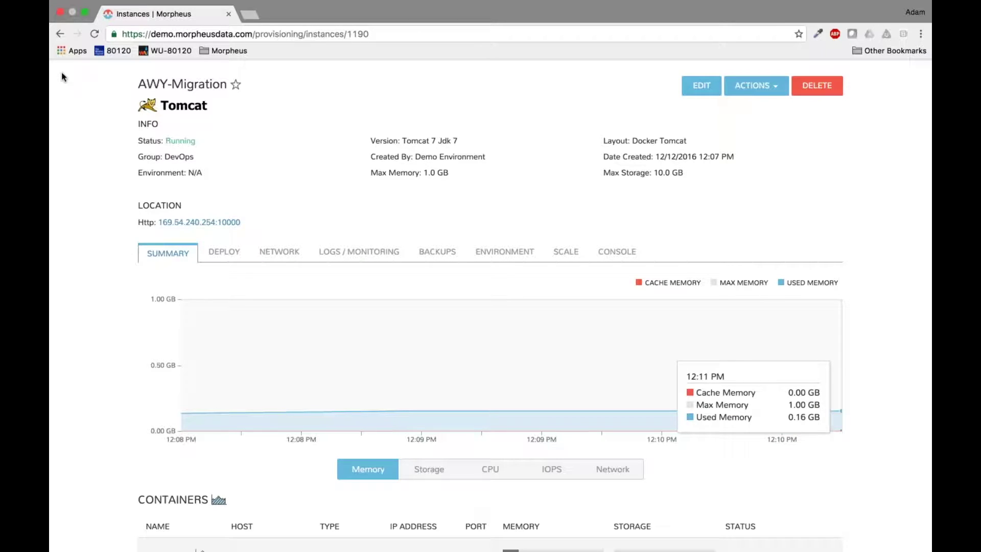
{"action": "left_click", "coordinate": [85, 11]}
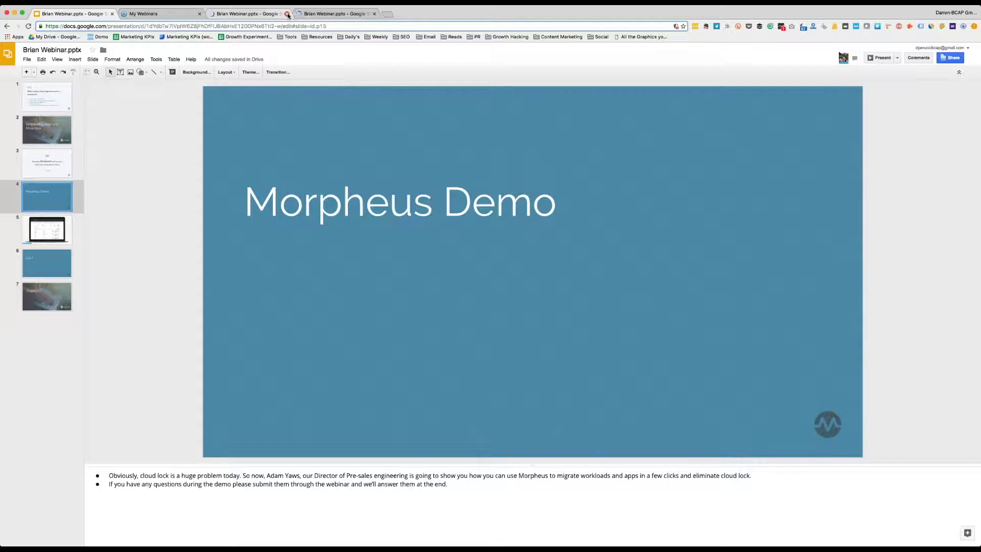
- Close the duplicate presentation tab to return to the Brian Webinar deck's Q & A slide
{"action": "left_click", "coordinate": [373, 14]}
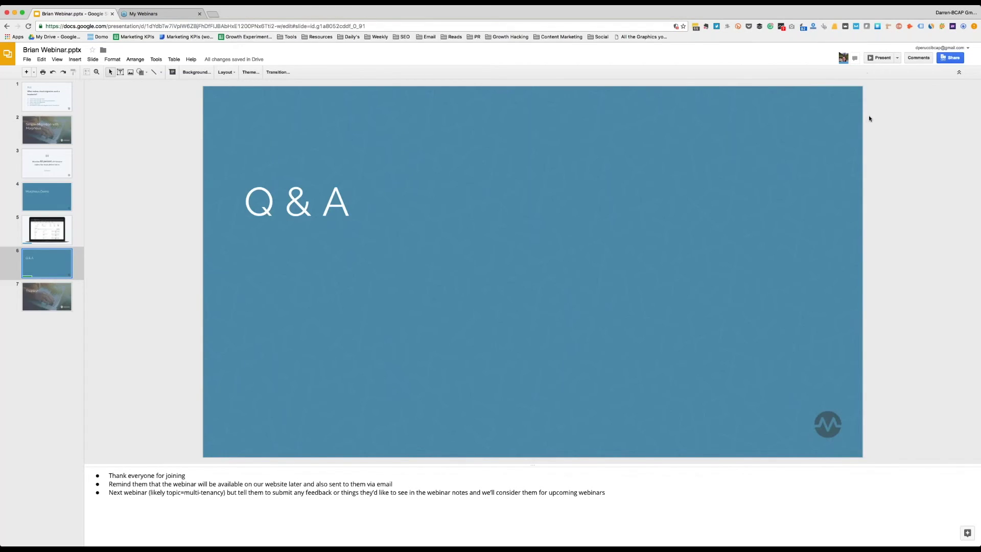
- Start presenting the Brian Webinar deck as a full-screen slideshow
{"action": "left_click", "coordinate": [870, 60]}
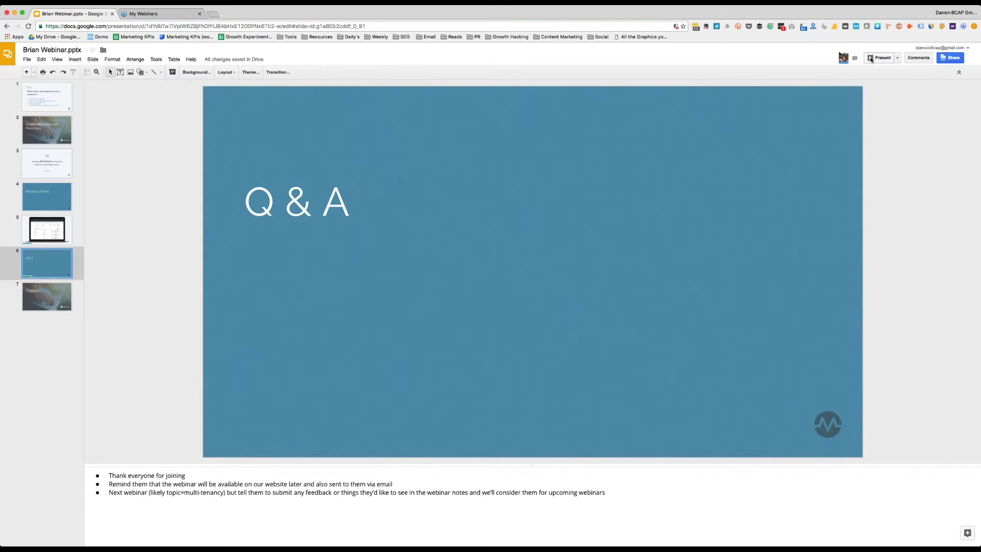